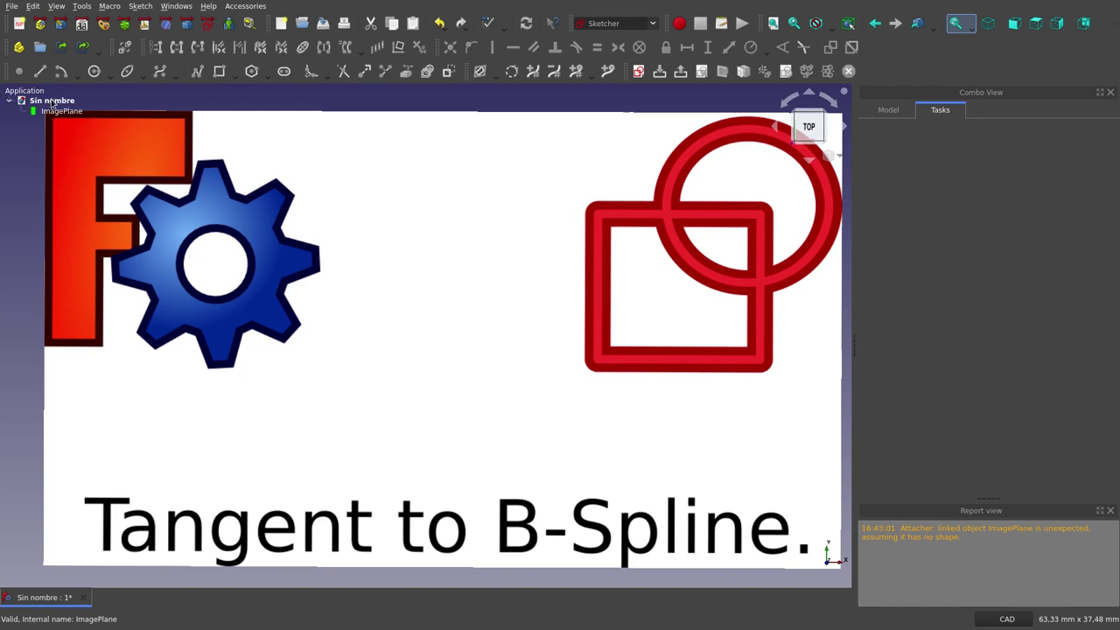
Step: Select the Sin nombre document and hide its title ImagePlane
click(51, 101)
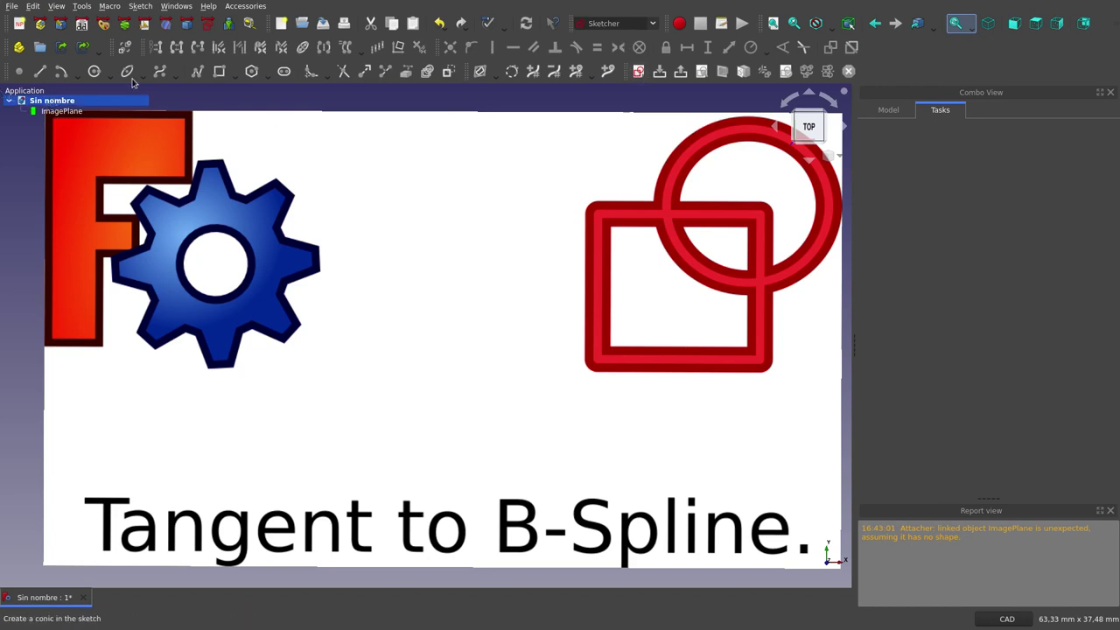
click(32, 111)
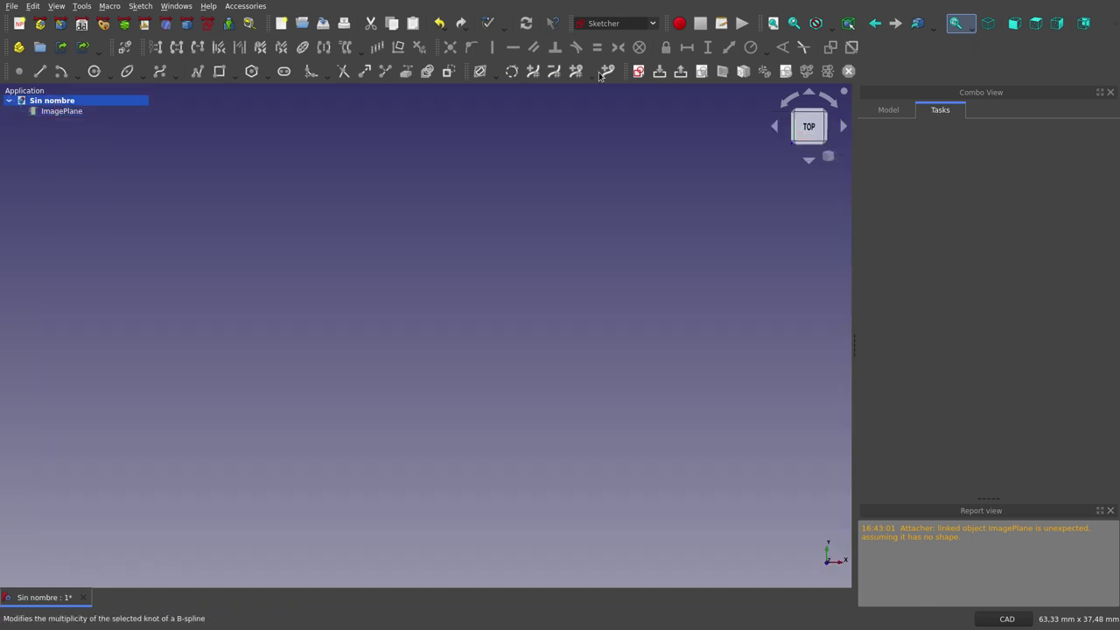
Step: Create an XY-plane sketch and draw a line from the origin to the right
click(639, 71)
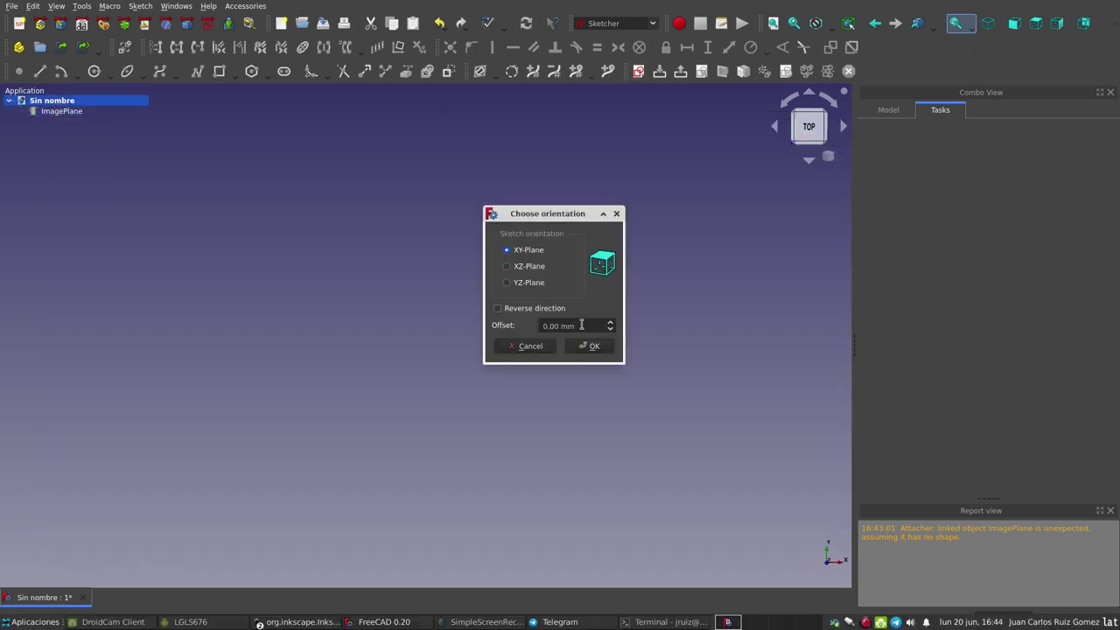
click(589, 345)
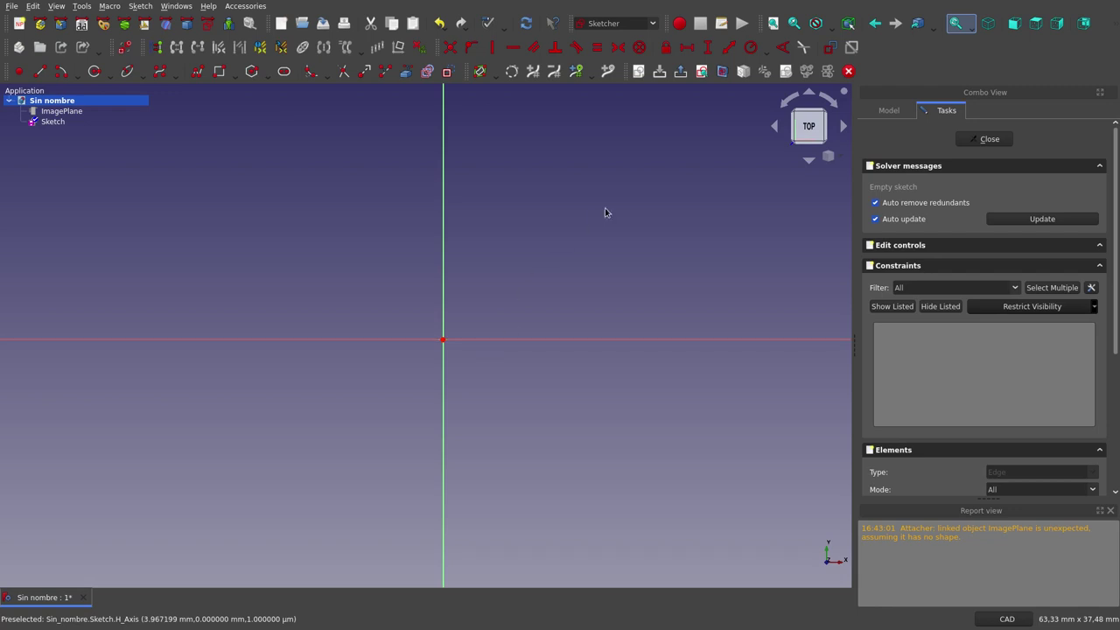
click(40, 71)
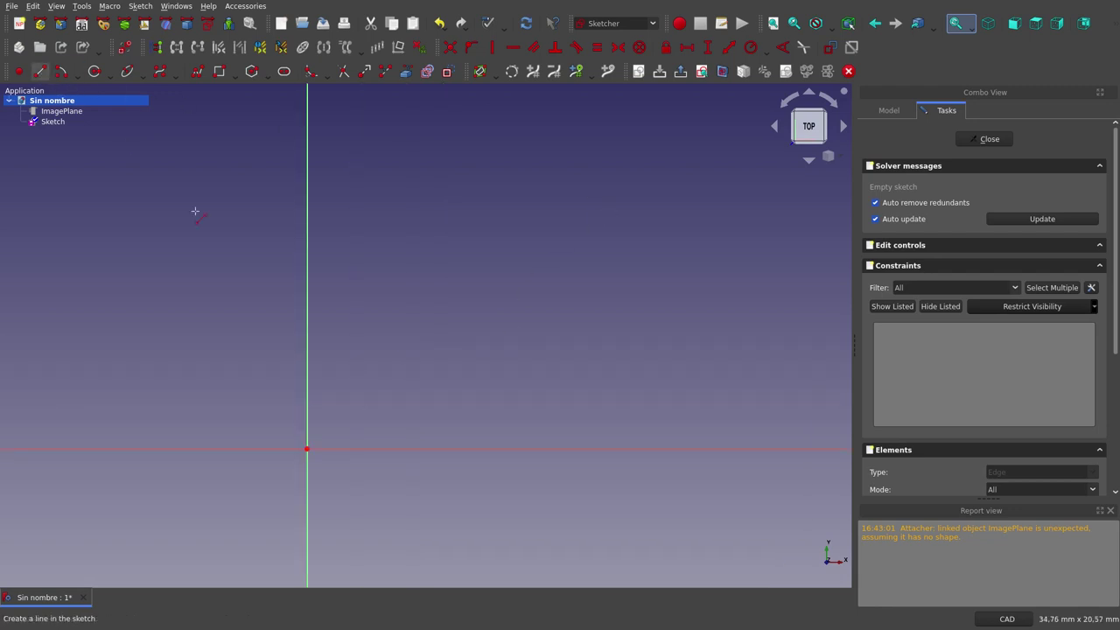
click(307, 449)
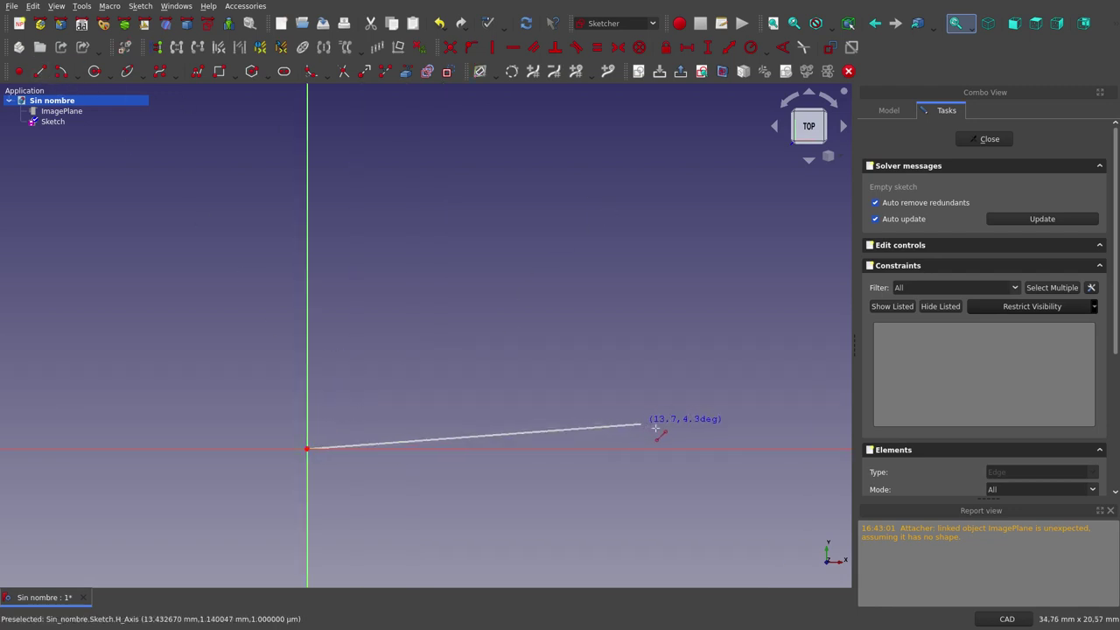
key(Escape)
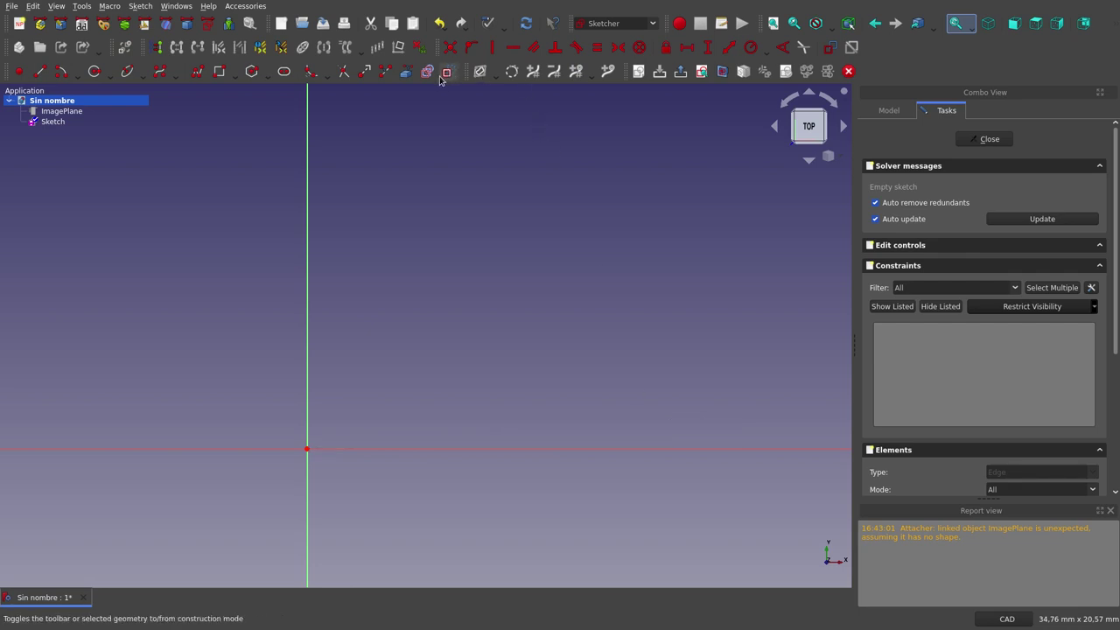
click(19, 71)
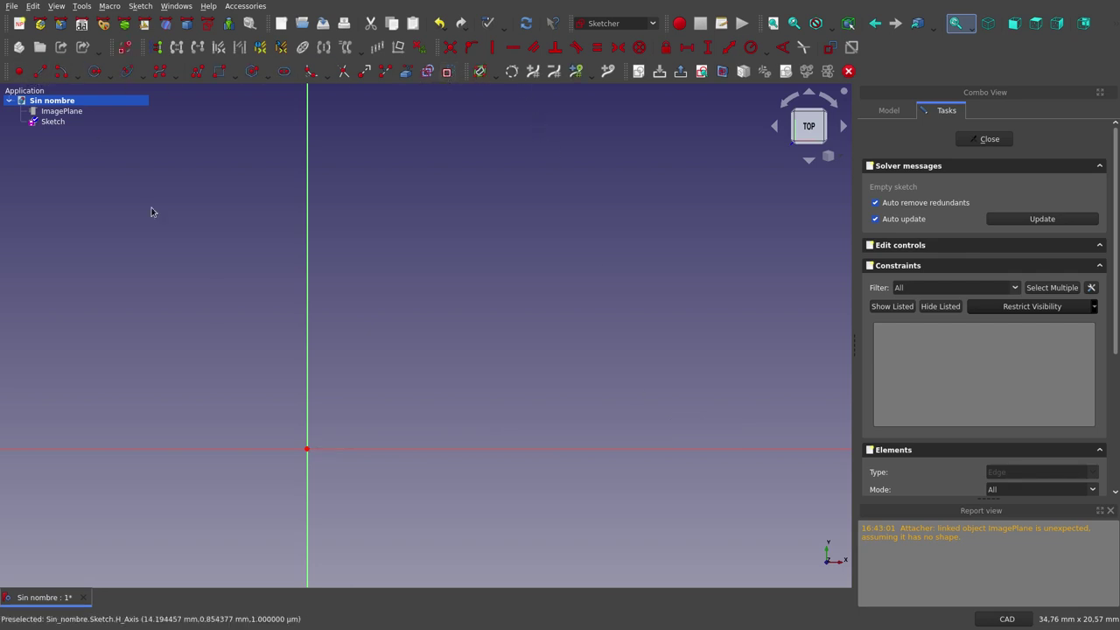
click(307, 449)
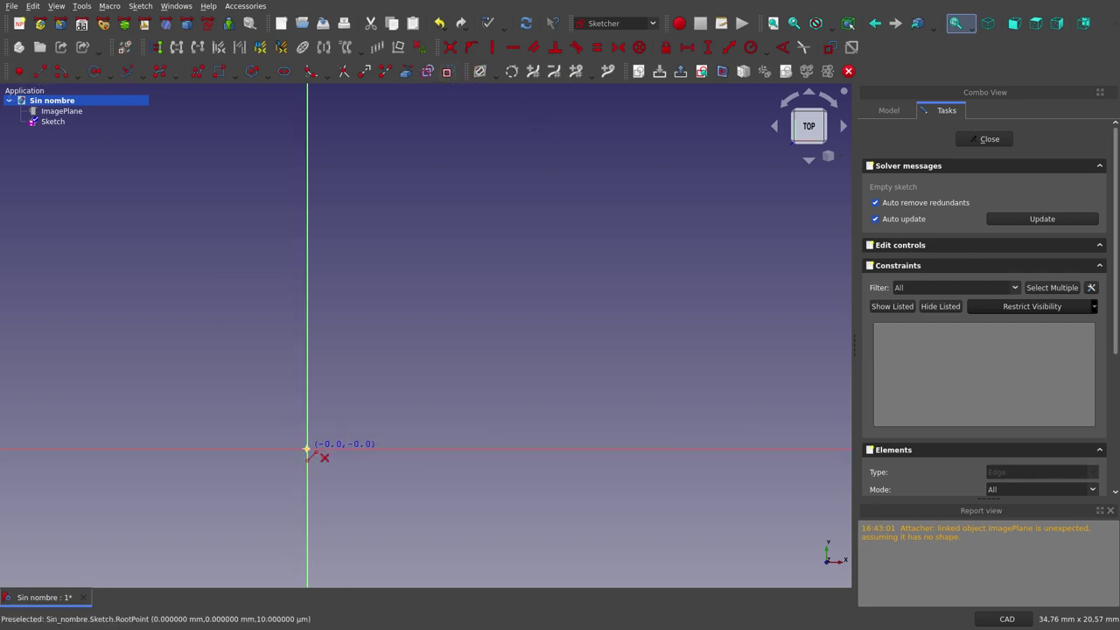
click(720, 433)
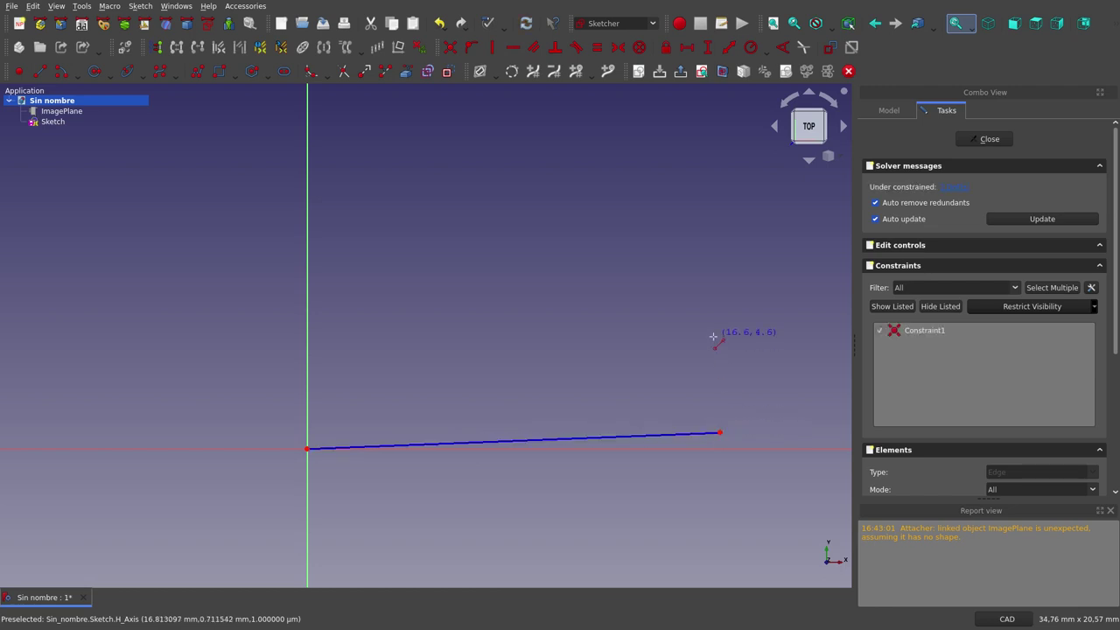
key(Escape)
Step: Constrain the line horizontal with a 100 mm length, dimension placed below it
click(675, 434)
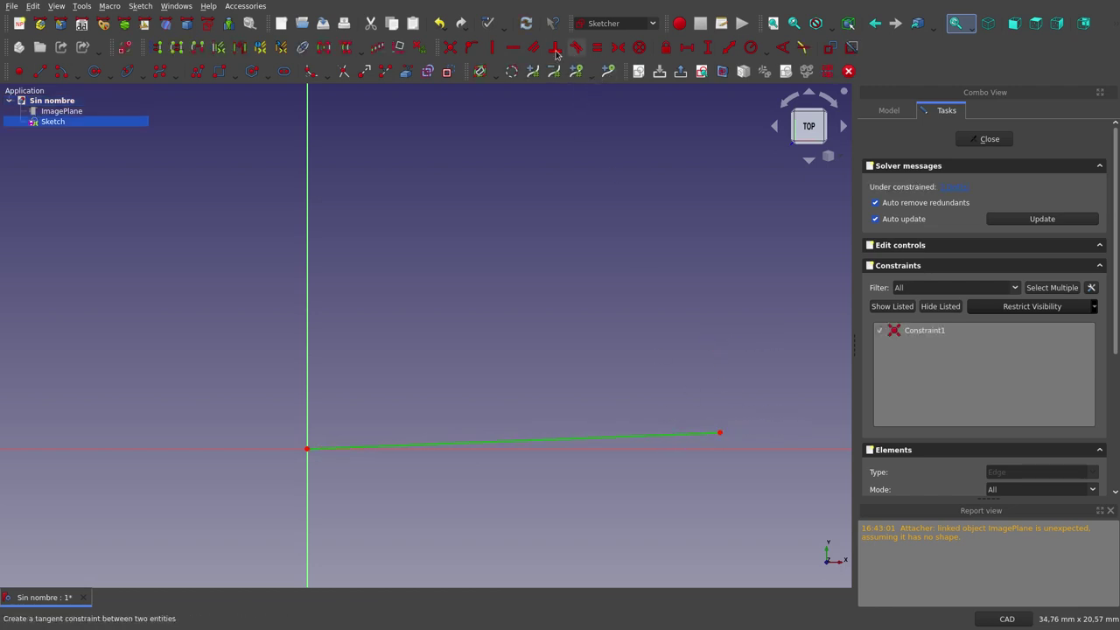
click(513, 47)
click(675, 449)
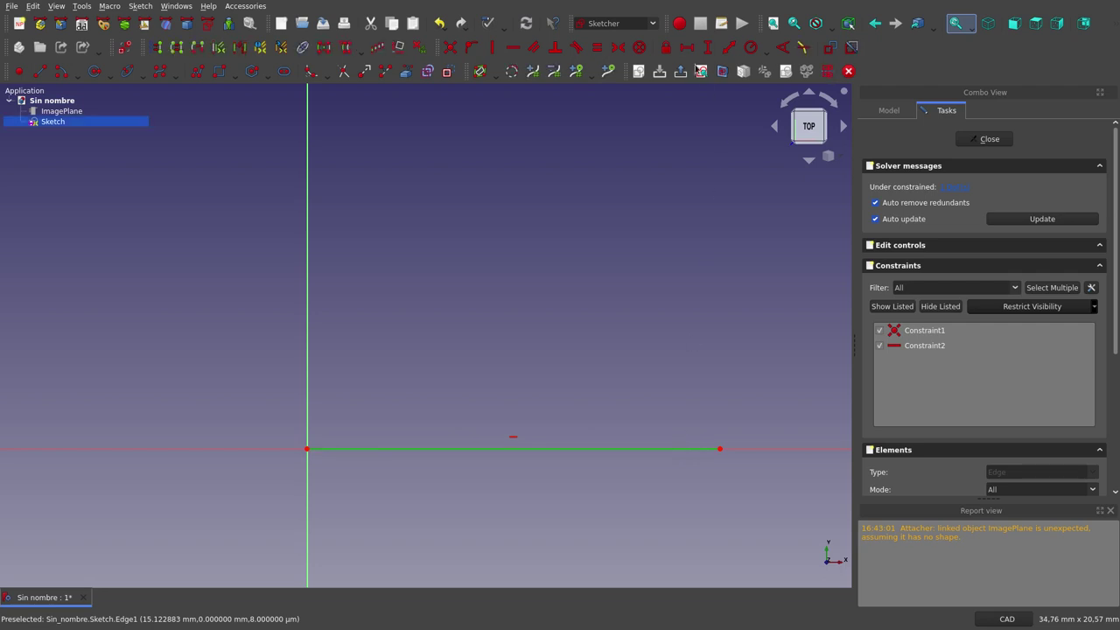
click(687, 47)
text(100)
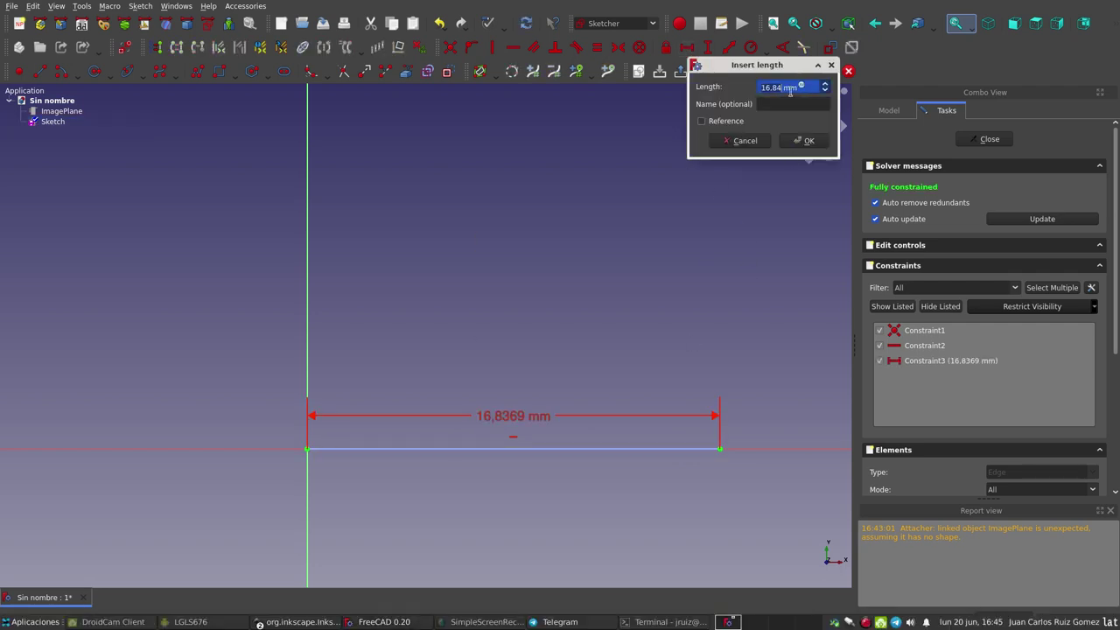
click(808, 141)
scroll(437, 282, down, 1)
scroll(385, 284, down, 1)
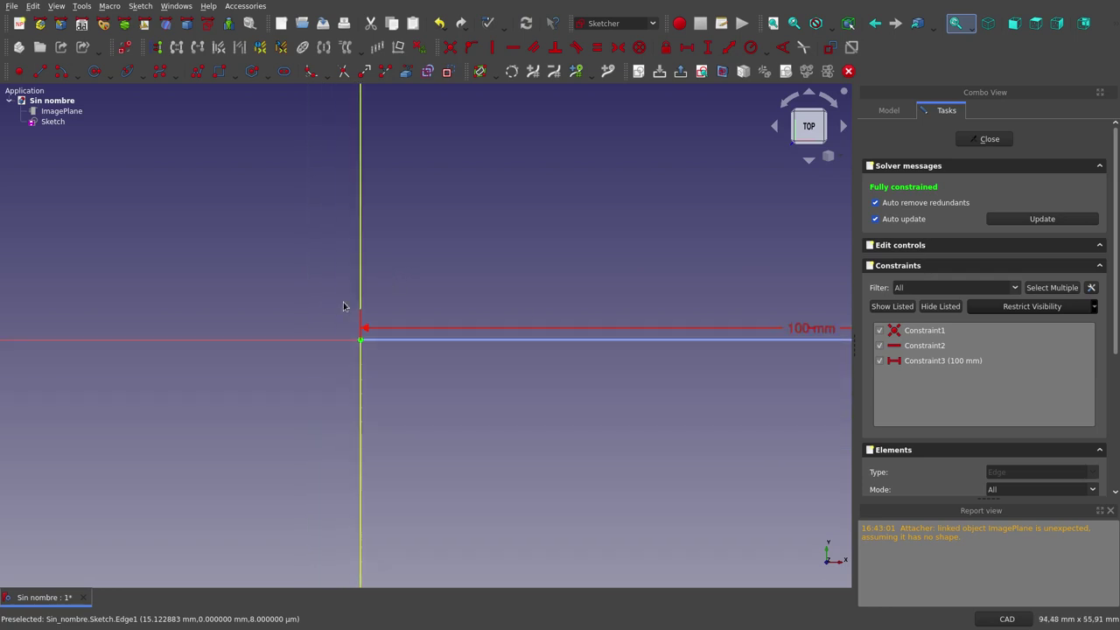
scroll(324, 350, down, 2)
scroll(311, 372, down, 1)
scroll(498, 301, up, 4)
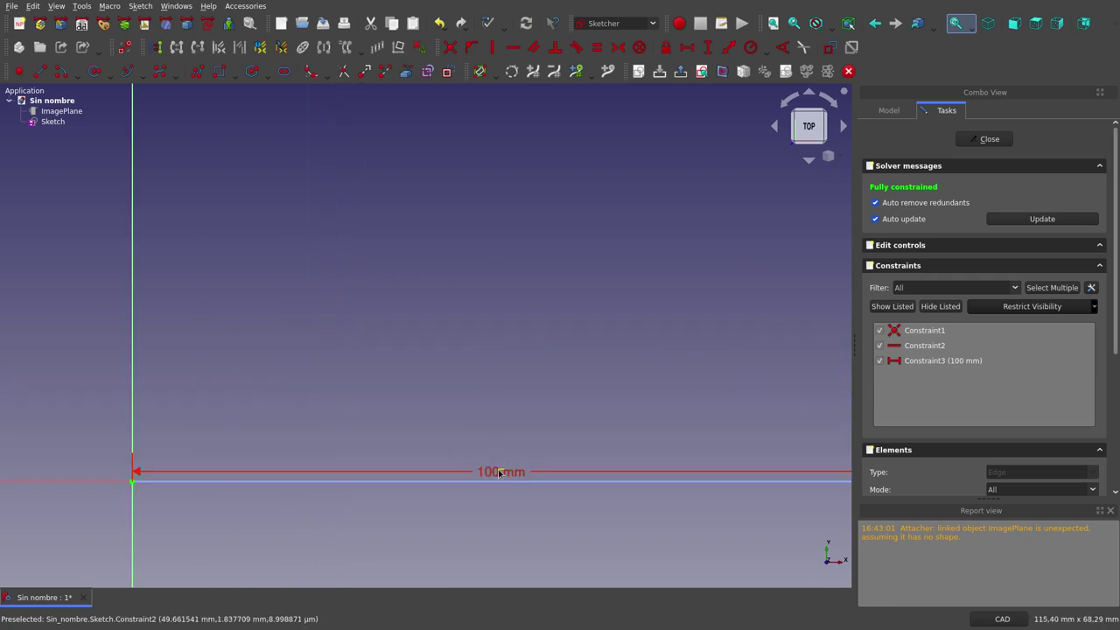
drag(500, 473, 496, 534)
scroll(356, 386, down, 2)
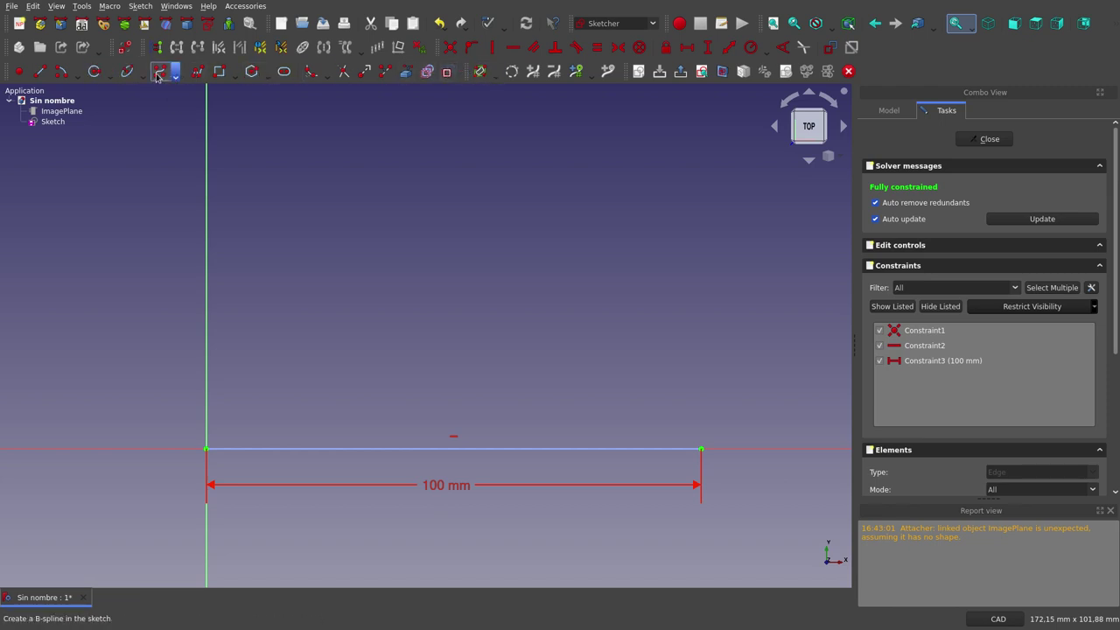
Step: Draw a four-pole B-spline starting on the vertical axis and ending at upper right
click(158, 76)
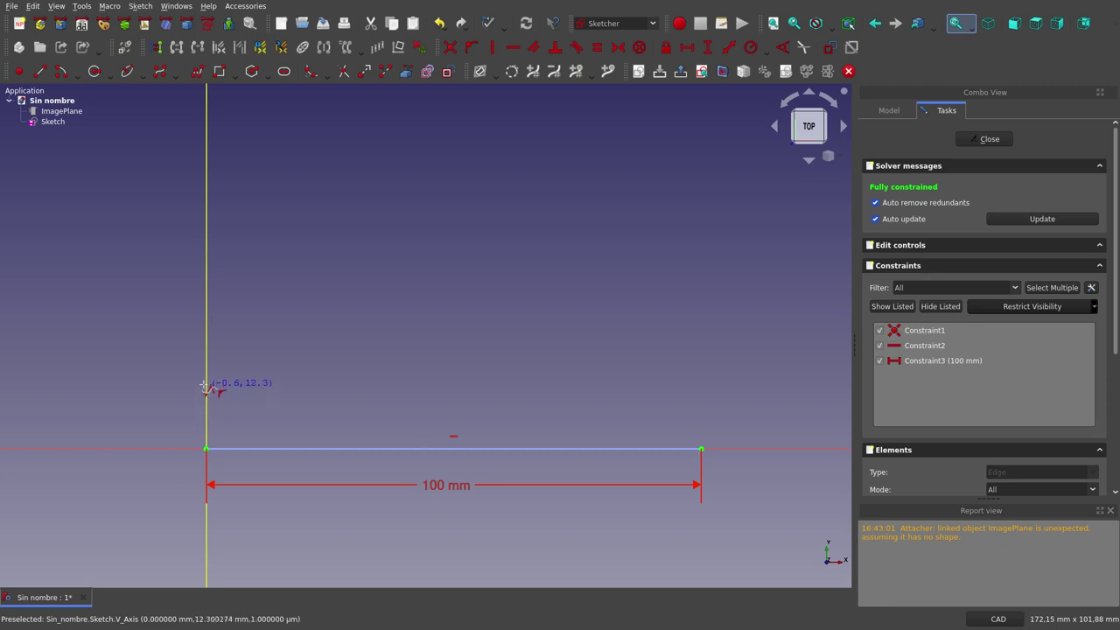
click(206, 383)
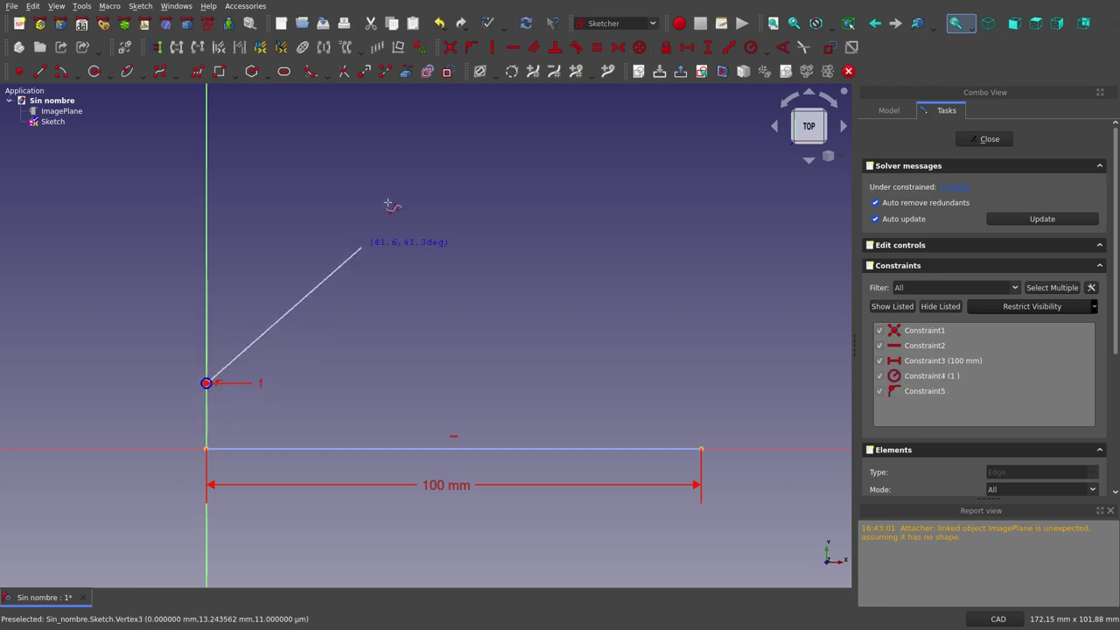
click(359, 96)
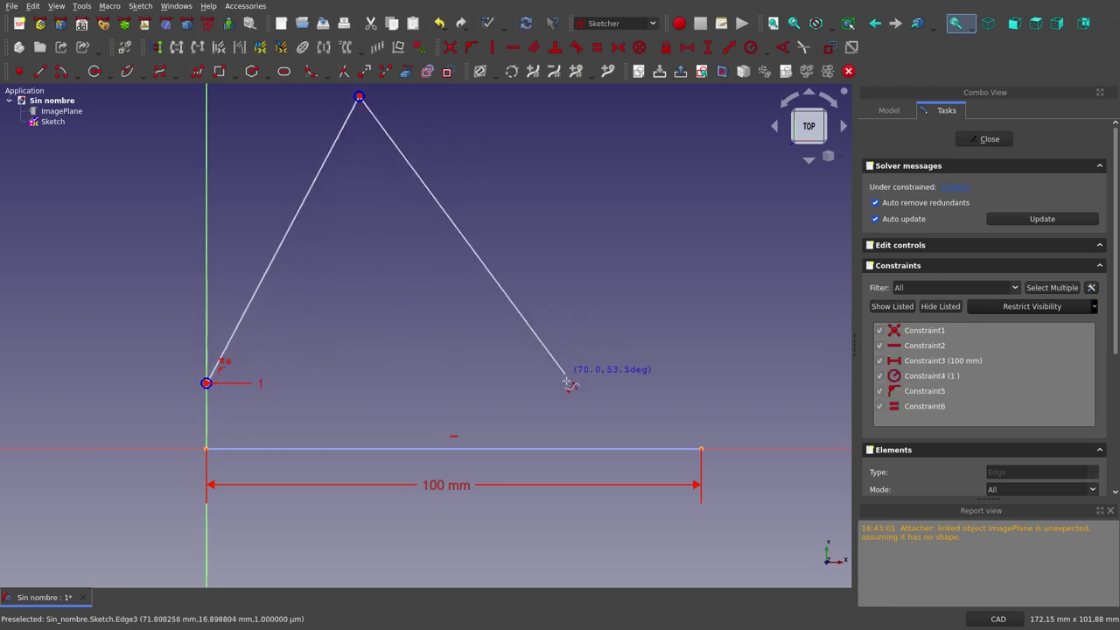
click(575, 410)
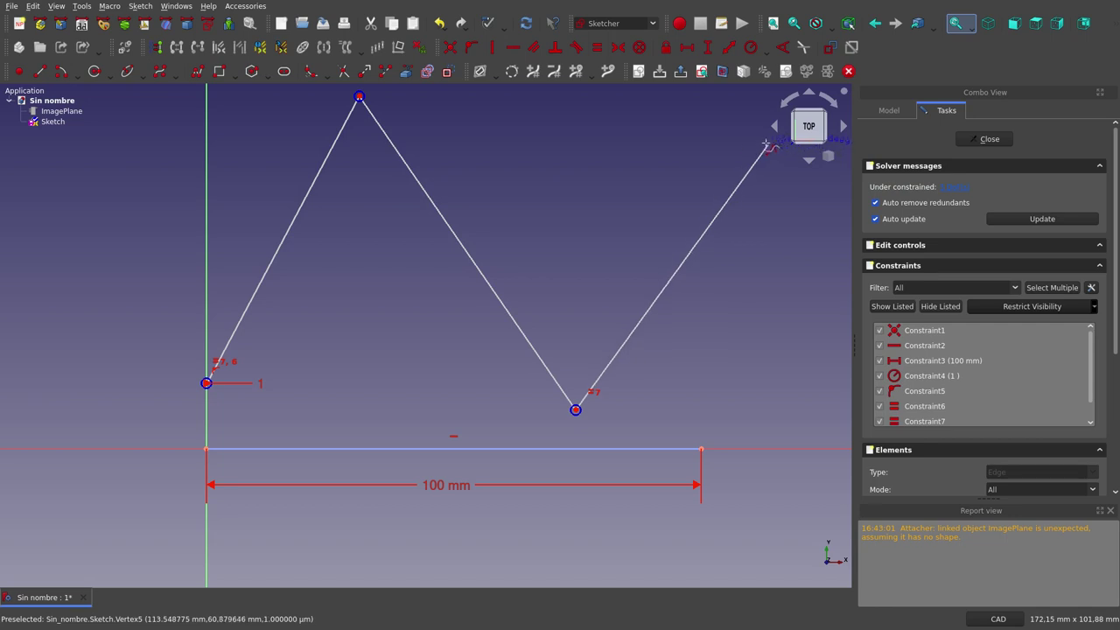
click(681, 145)
right_click(693, 140)
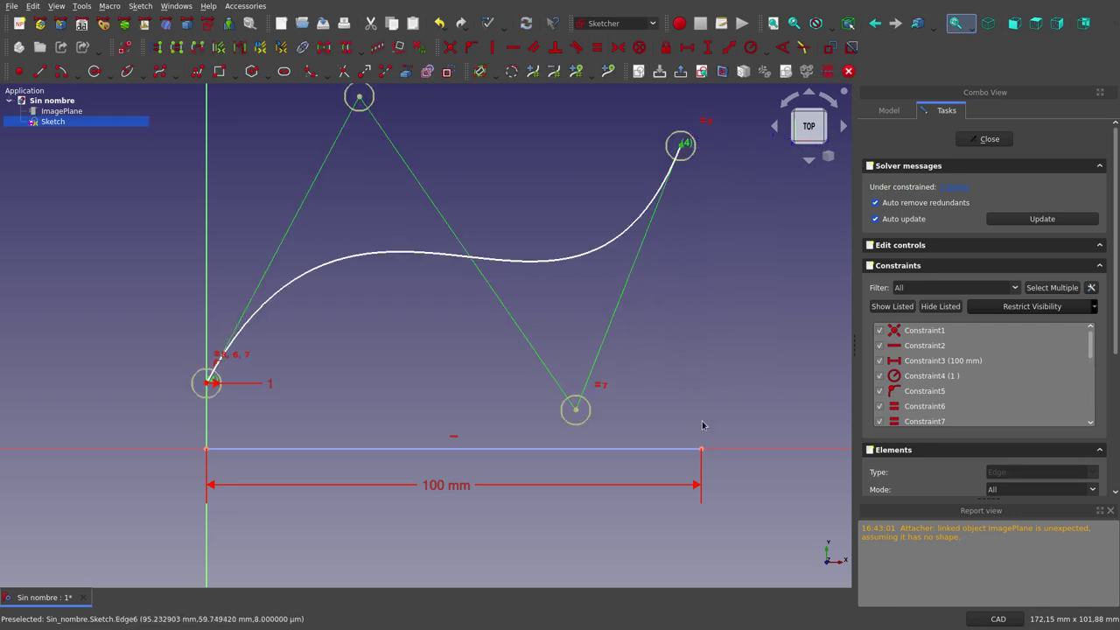
Step: Align the spline end vertically above the line end, block the spline, and close the sketch
click(495, 55)
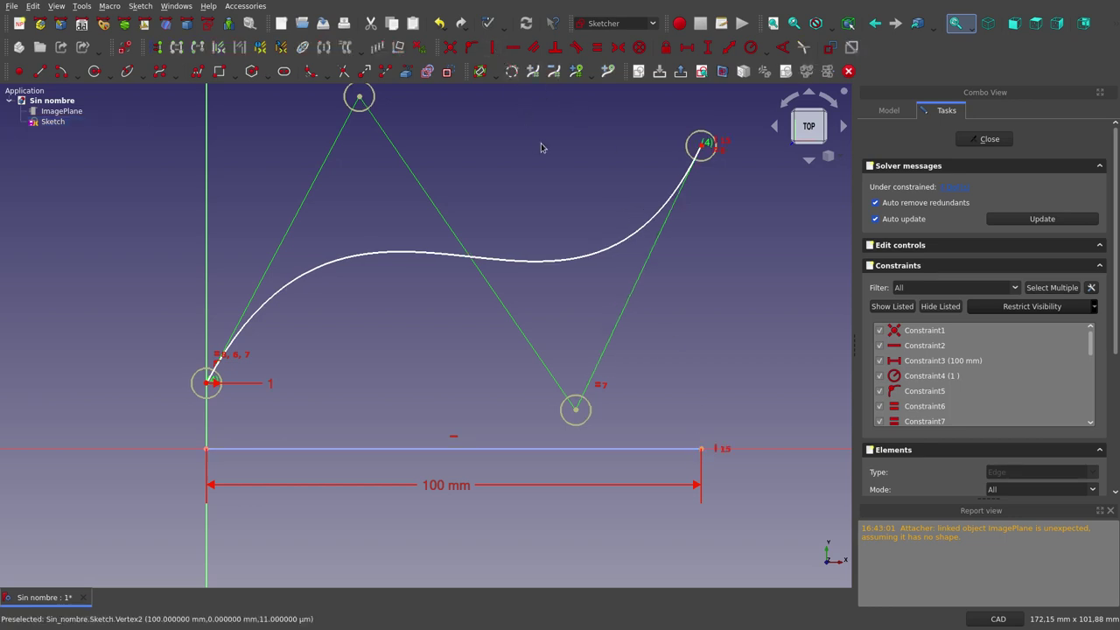
right_click(541, 147)
click(511, 138)
click(512, 265)
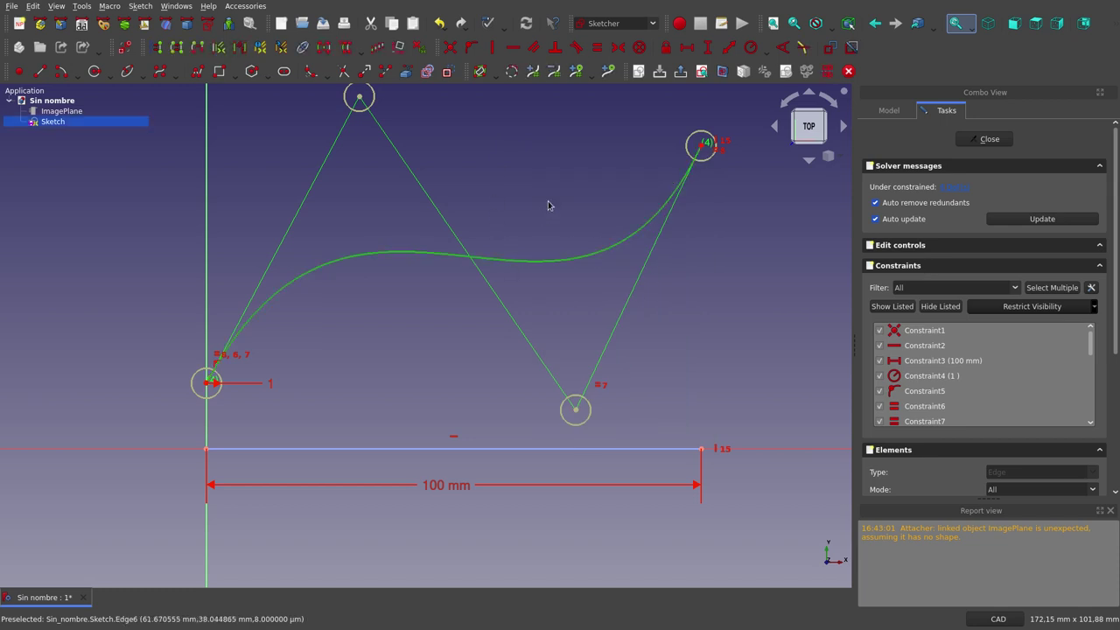
click(639, 46)
click(987, 139)
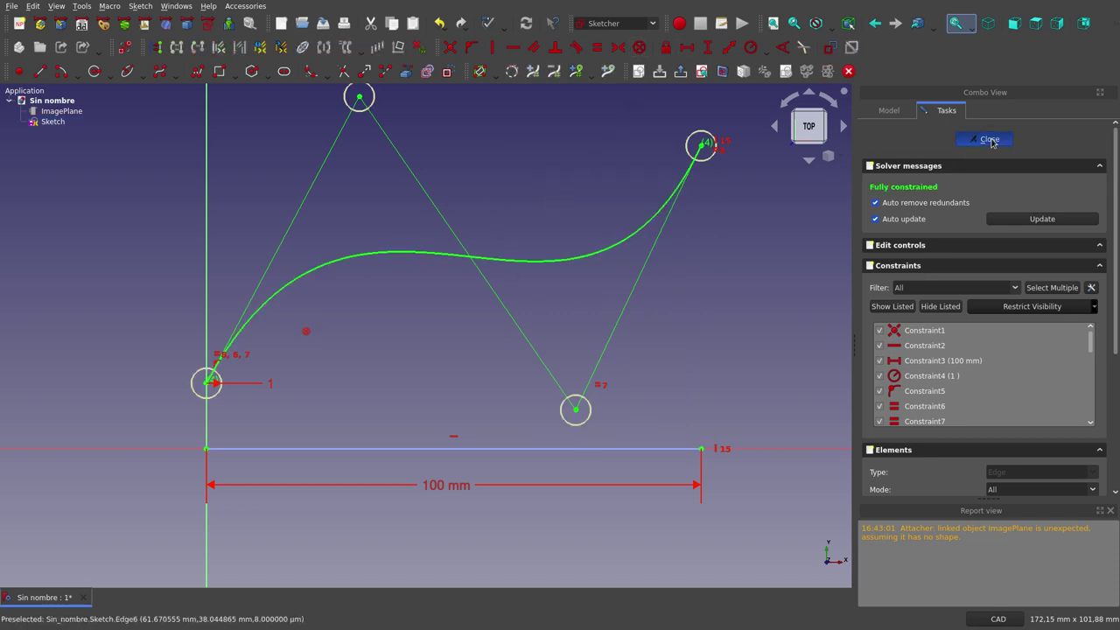
Step: Create Sketch001 attached to the first sketch with ObjectXY attachment
scroll(367, 367, down, 3)
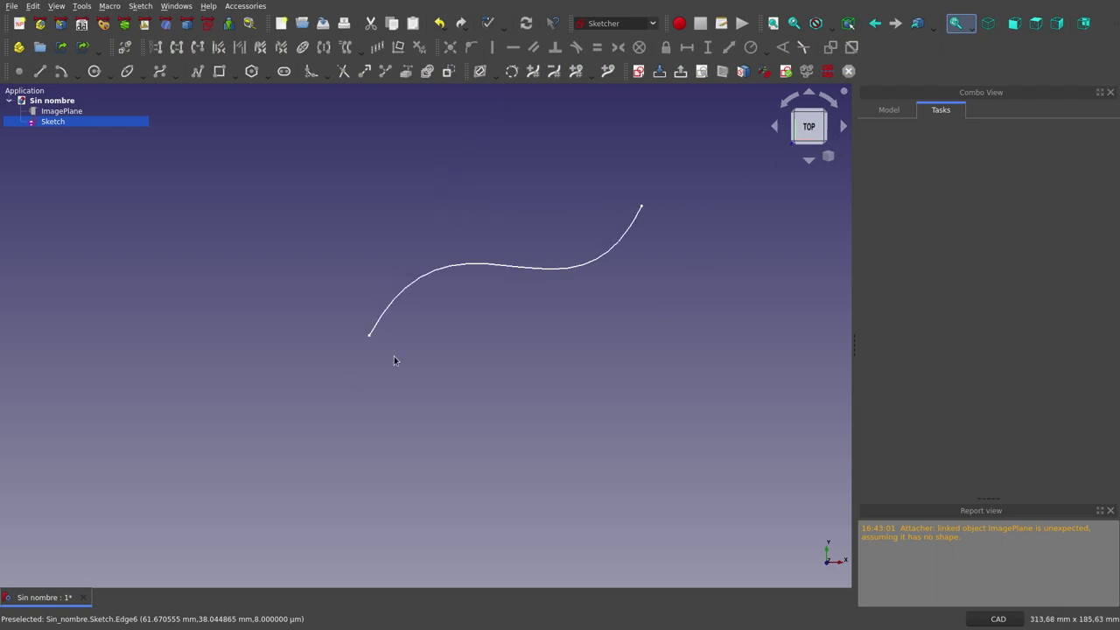
scroll(690, 199, up, 1)
scroll(691, 199, up, 1)
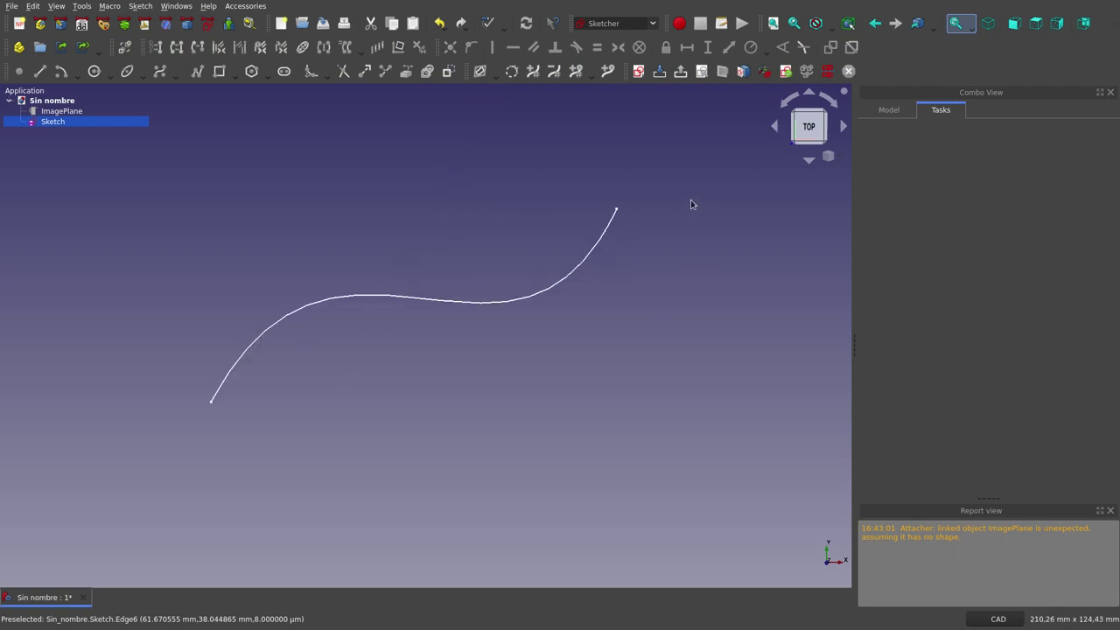
click(44, 122)
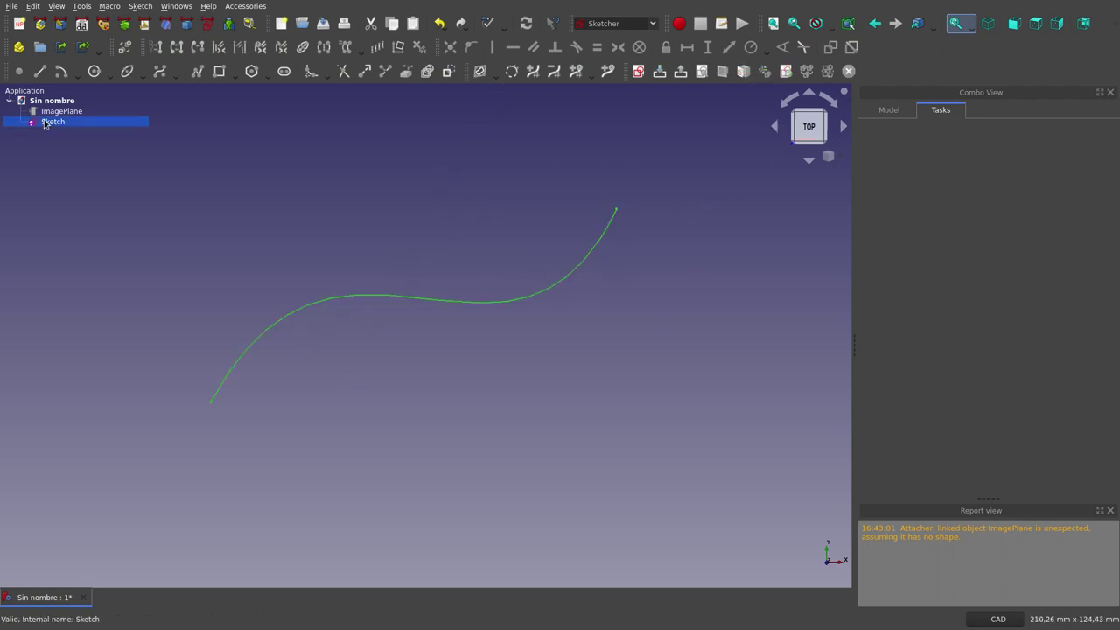
click(641, 76)
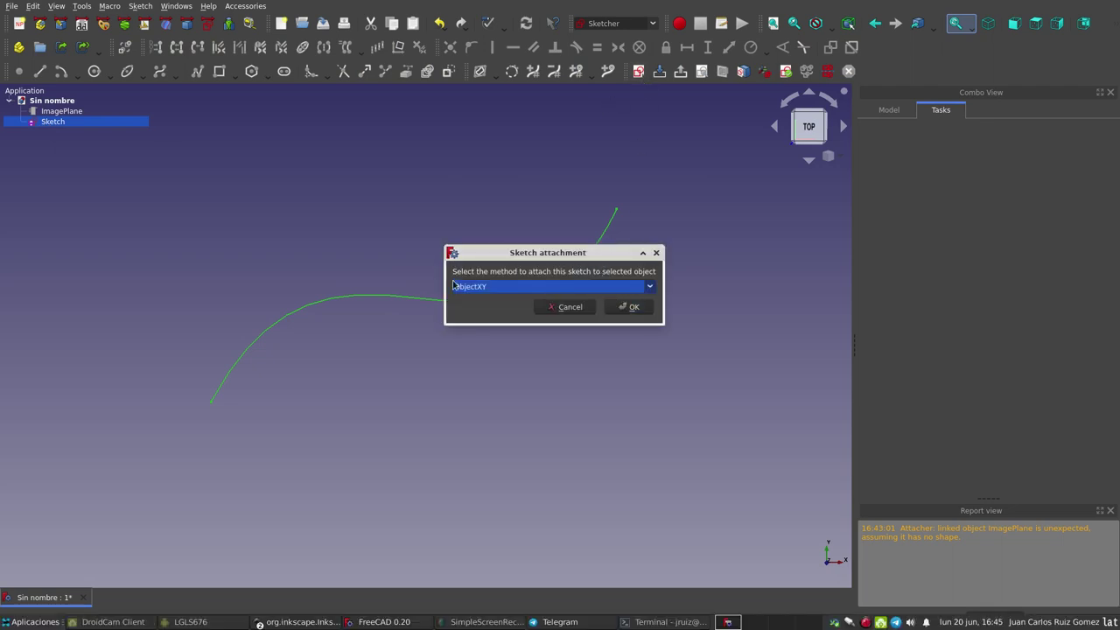
click(627, 307)
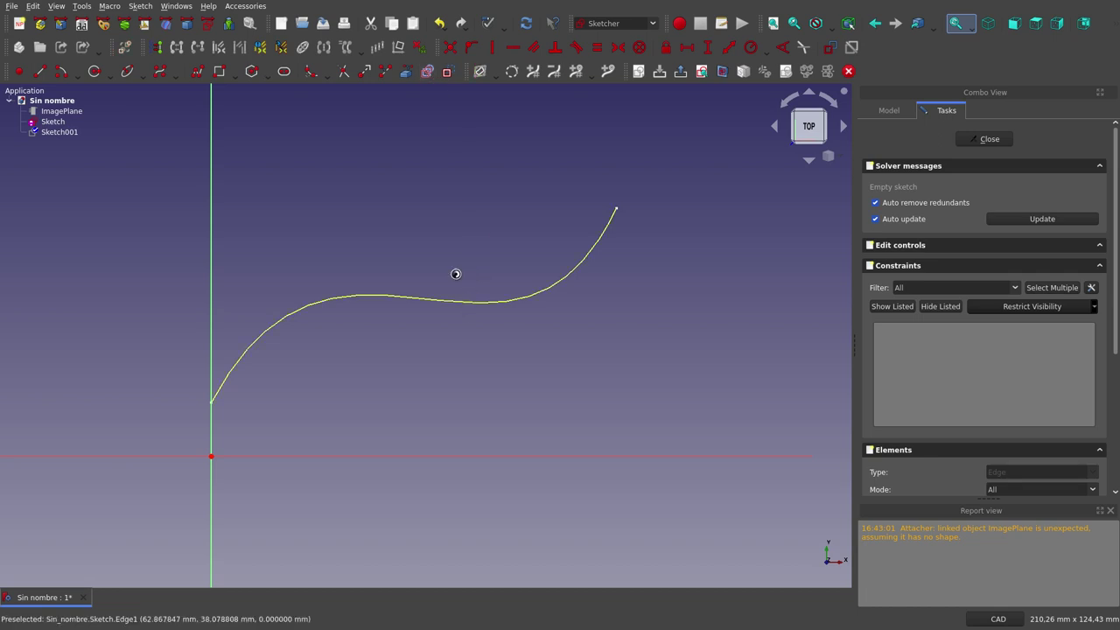
Step: Bring the first sketch's line and B-spline into Sketch001
click(60, 123)
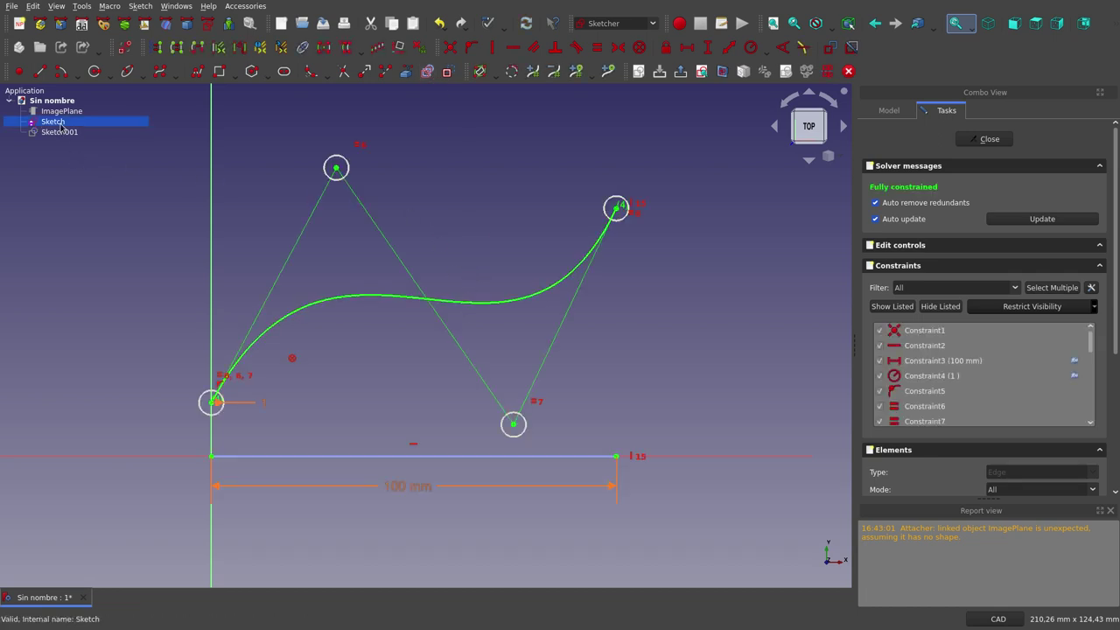
right_click(455, 176)
click(391, 371)
Step: Convert the 100 mm bottom line from construction to regular geometry
click(399, 457)
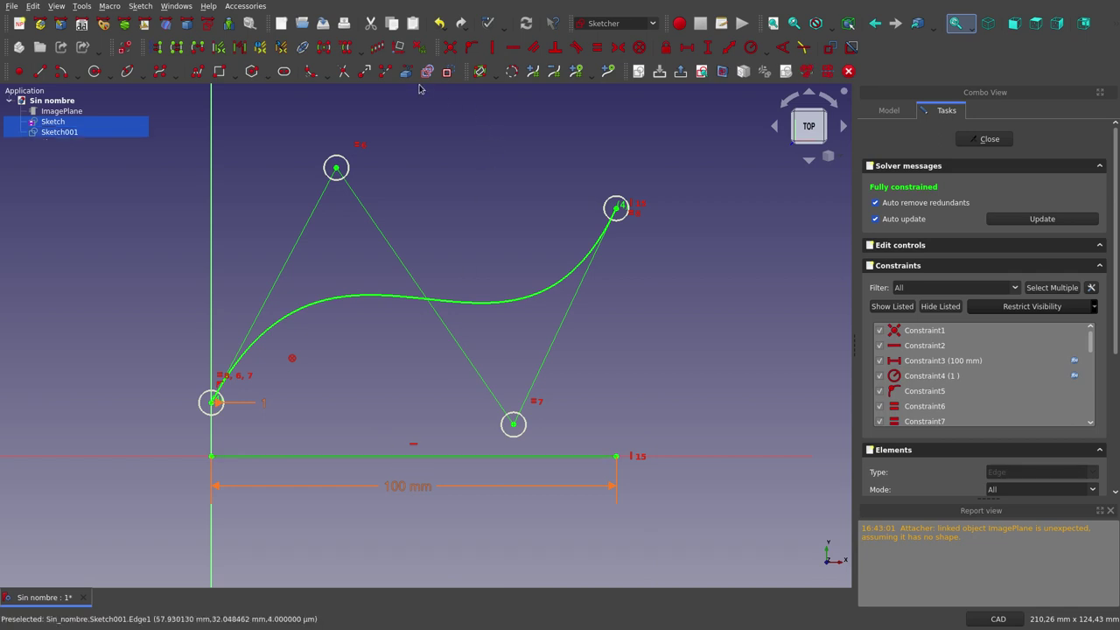
click(446, 71)
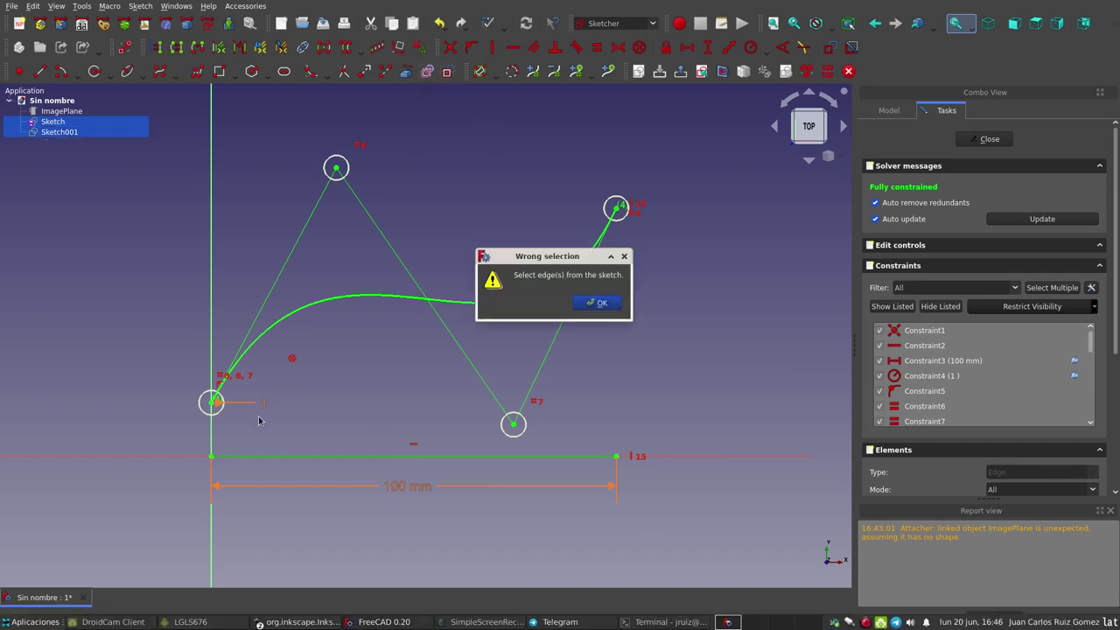
click(614, 307)
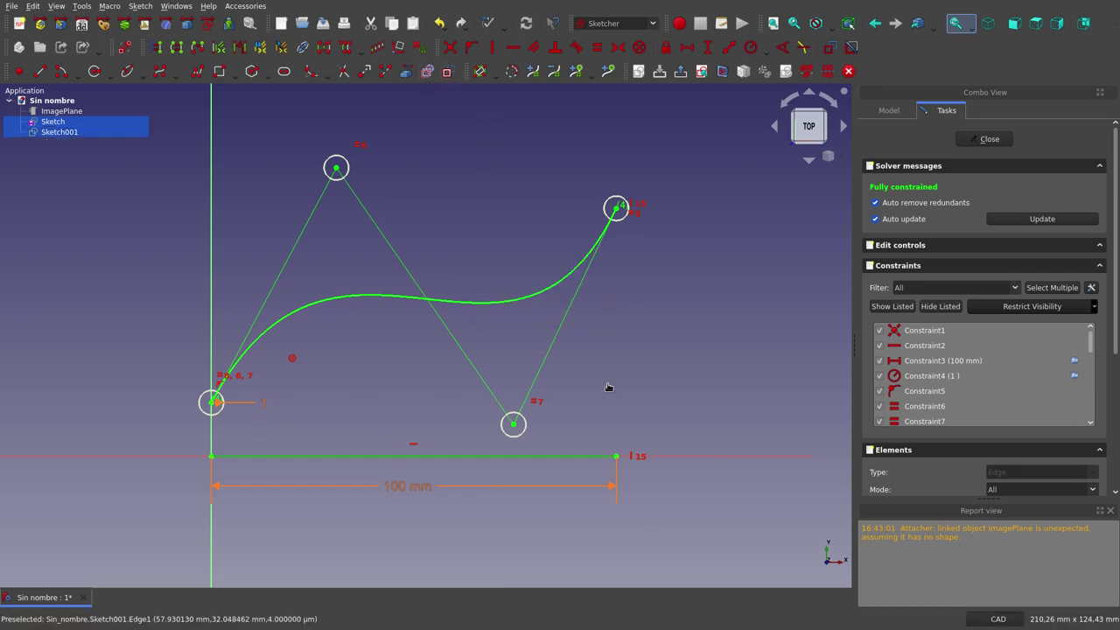
click(476, 457)
click(449, 72)
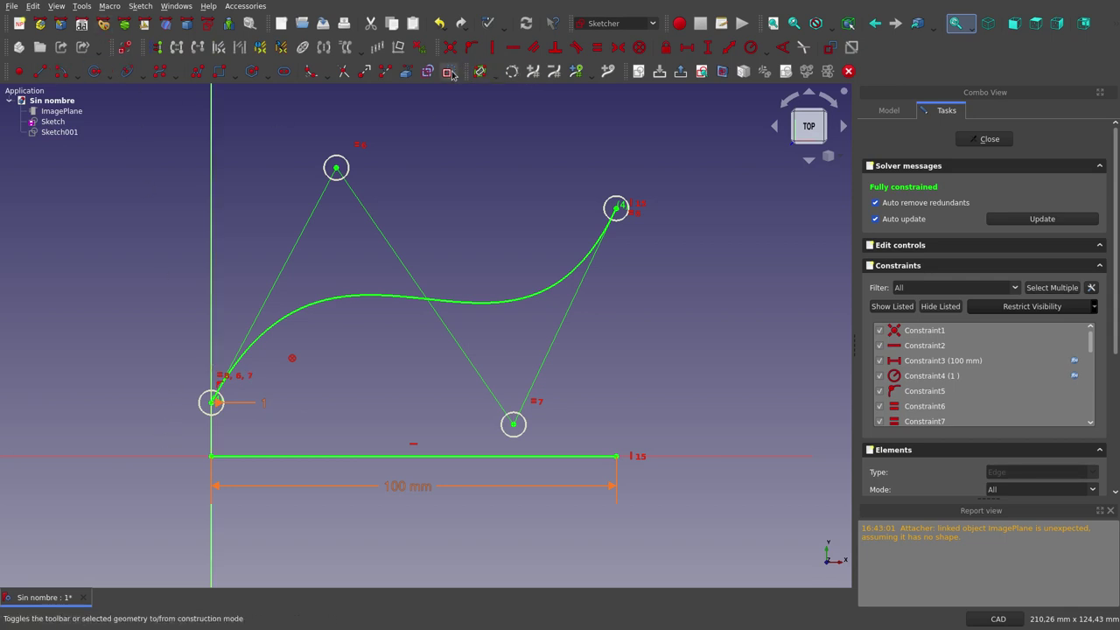
Step: Draw two lines from the B-spline's ends down toward the baseline's ends
click(41, 70)
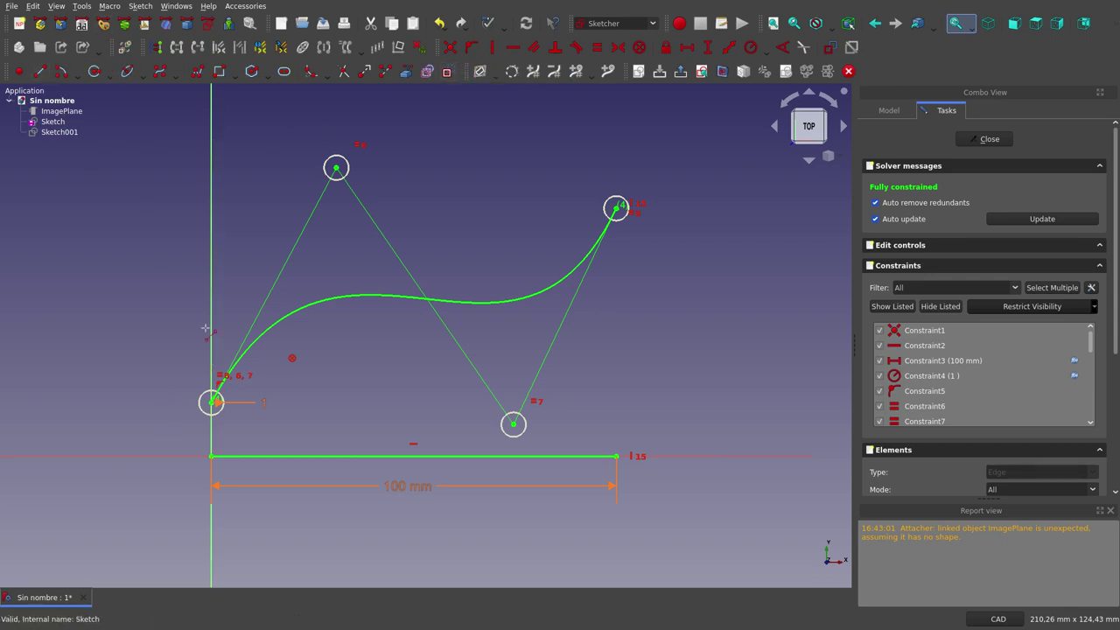
click(211, 403)
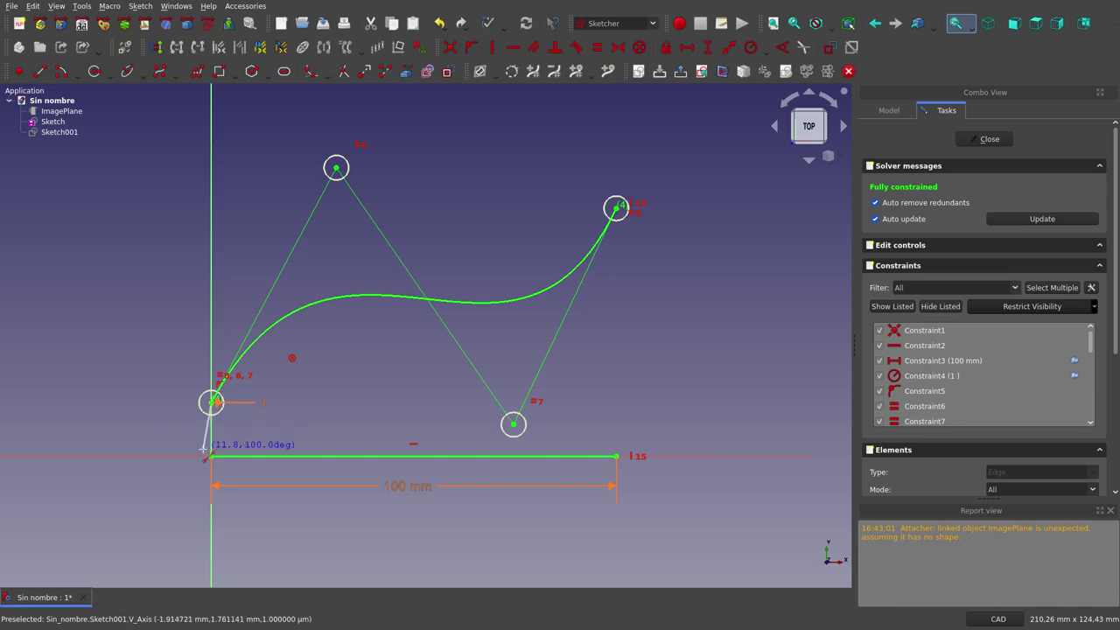
click(203, 452)
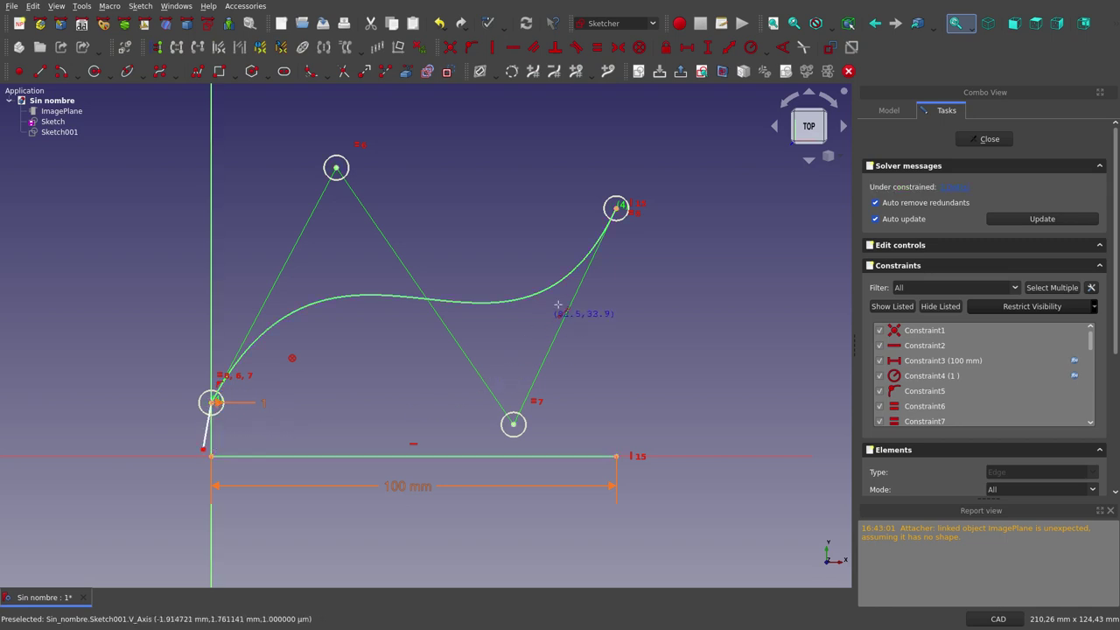
click(617, 208)
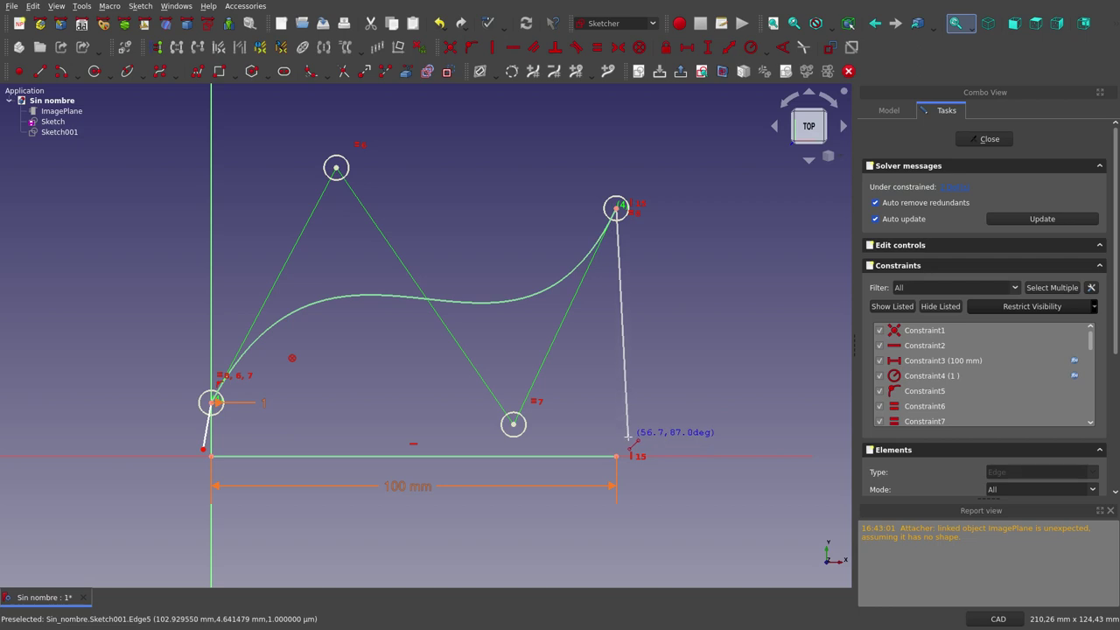
right_click(615, 464)
Step: Make both lines' lower ends coincident with the baseline ends and close the sketch
click(627, 436)
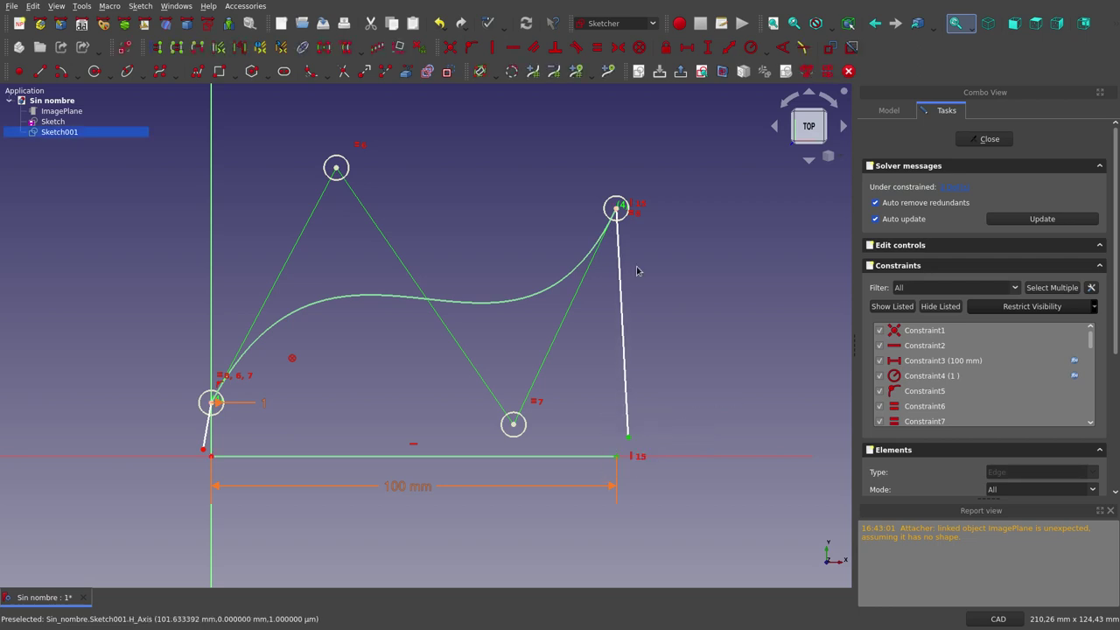
click(450, 48)
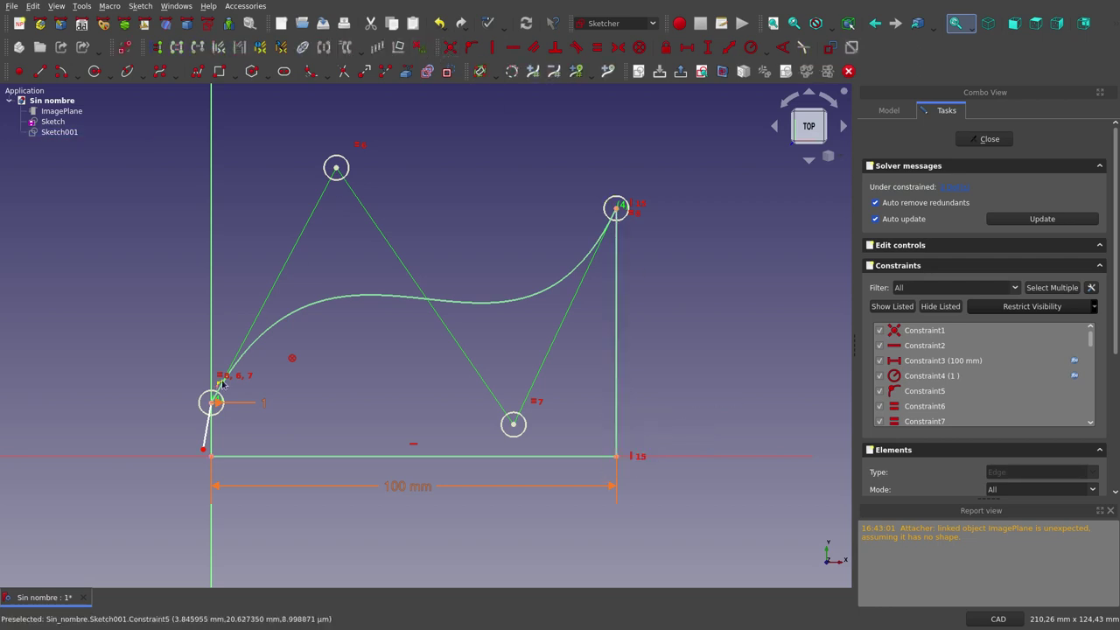
click(203, 449)
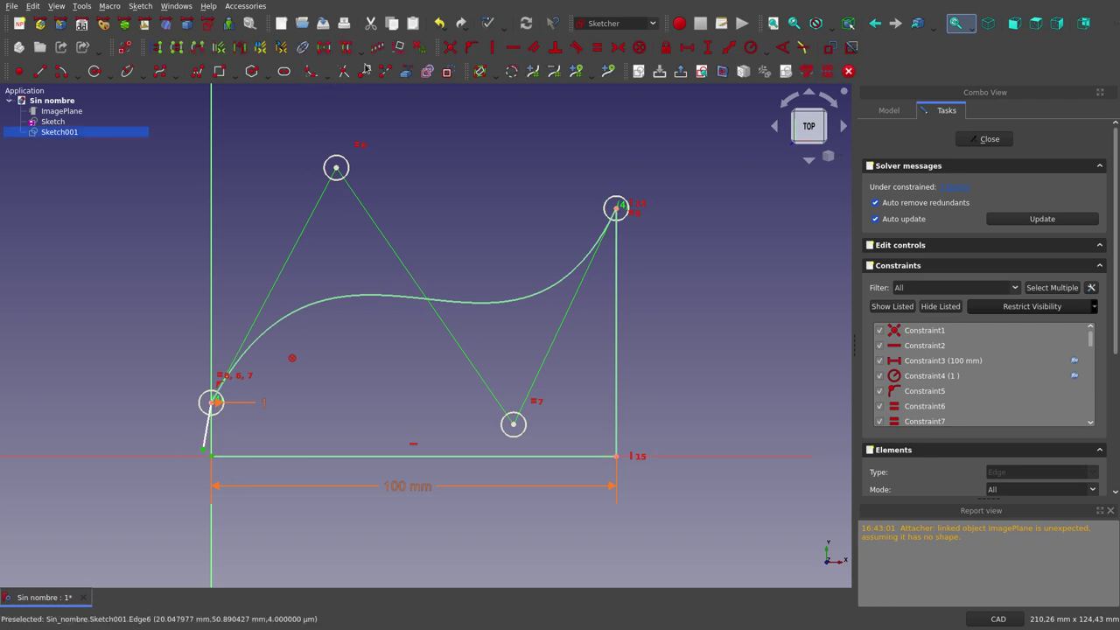
click(452, 47)
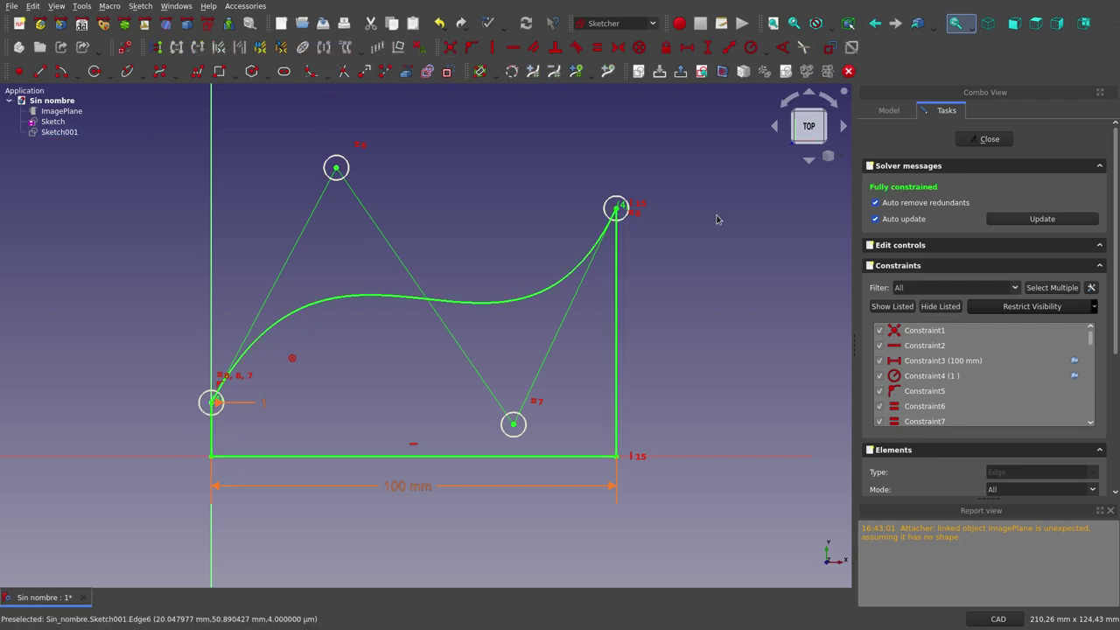
click(990, 139)
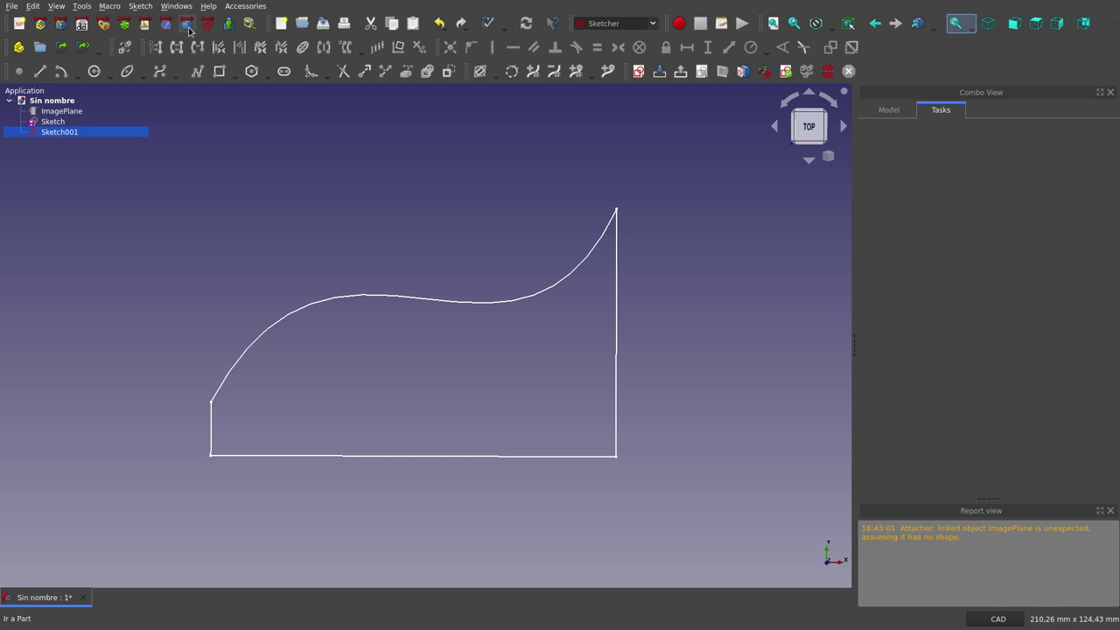
Step: In the Part workbench, extrude Sketch001 by 10 mm and select the resulting Extrude
click(188, 26)
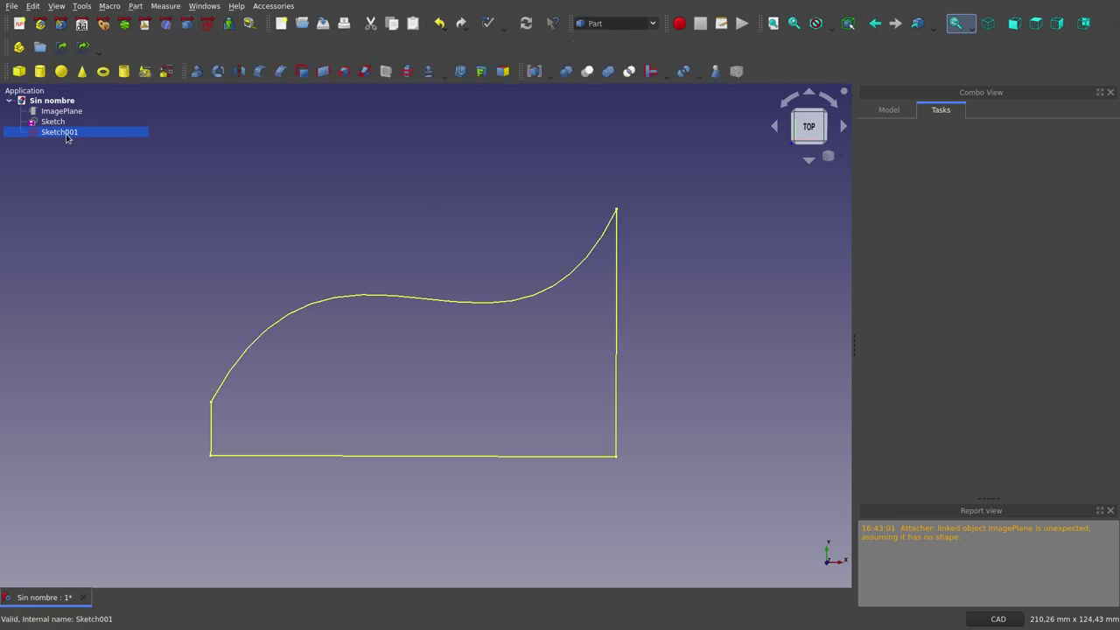
click(196, 71)
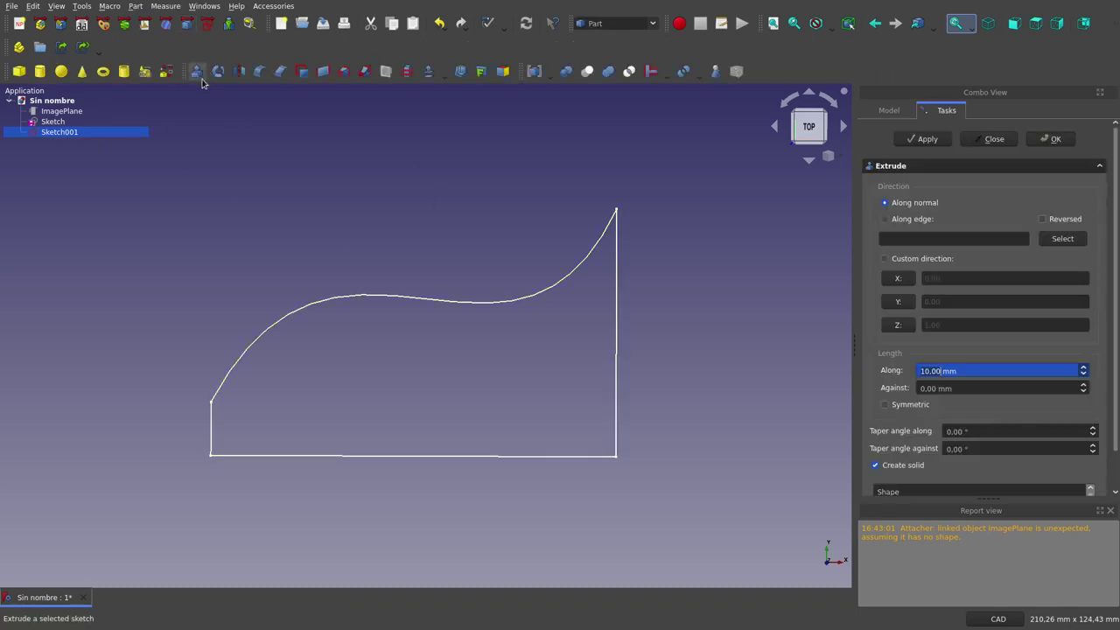
click(1050, 139)
mouse_move(399, 195)
middle_down()
mouse_move(408, 251)
mouse_move(357, 190)
middle_up()
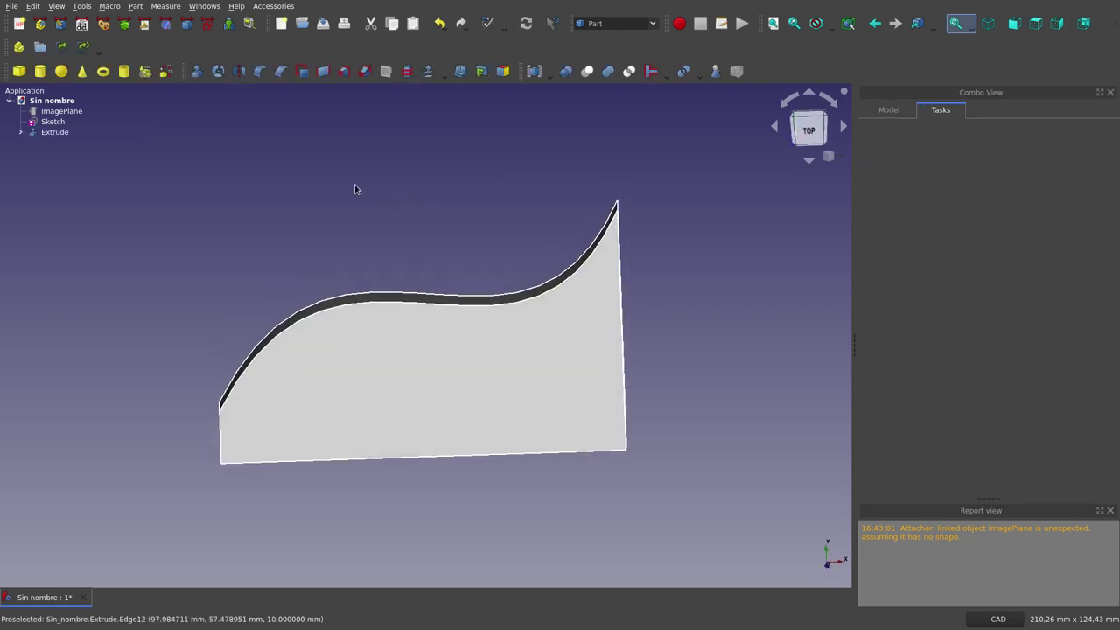
click(60, 133)
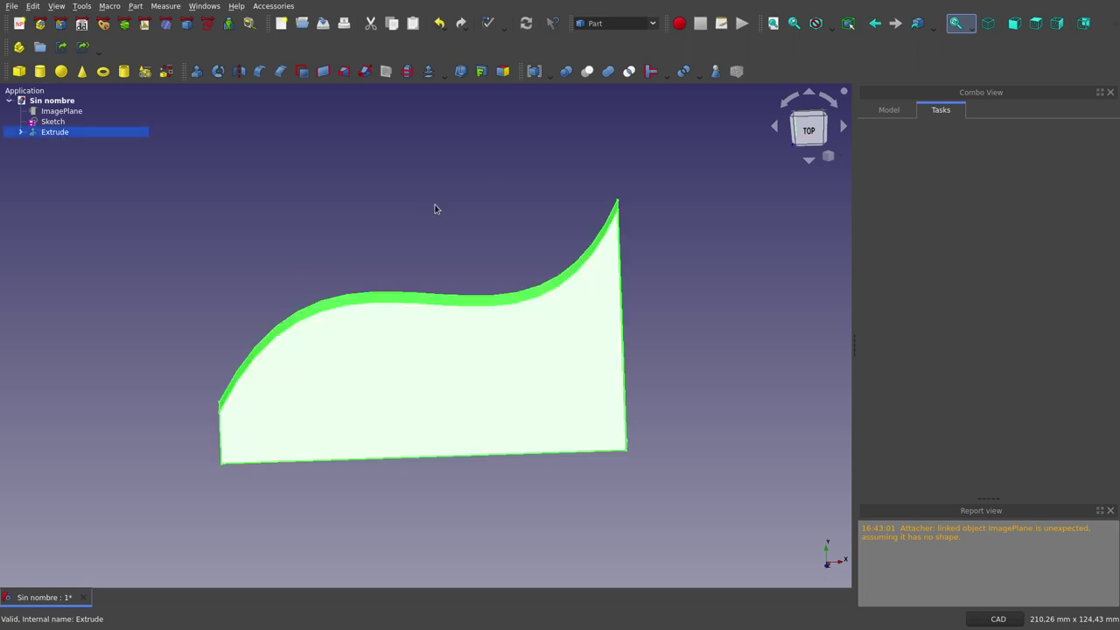
Step: Add a persistent X section cut at offset 20 with step size 5
click(54, 7)
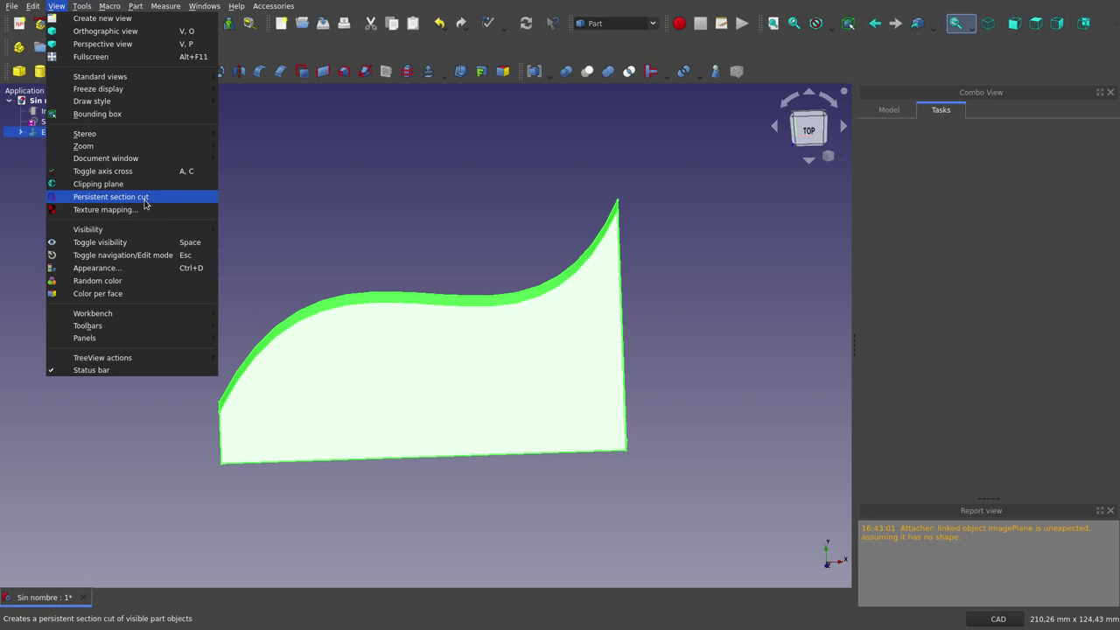
click(110, 197)
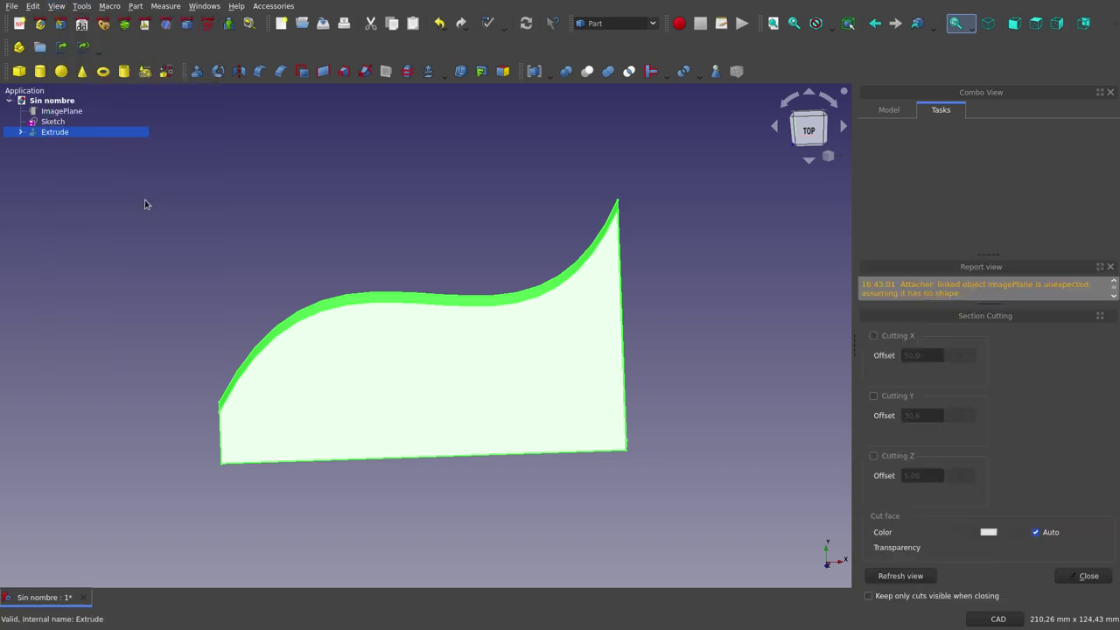
click(874, 336)
click(915, 357)
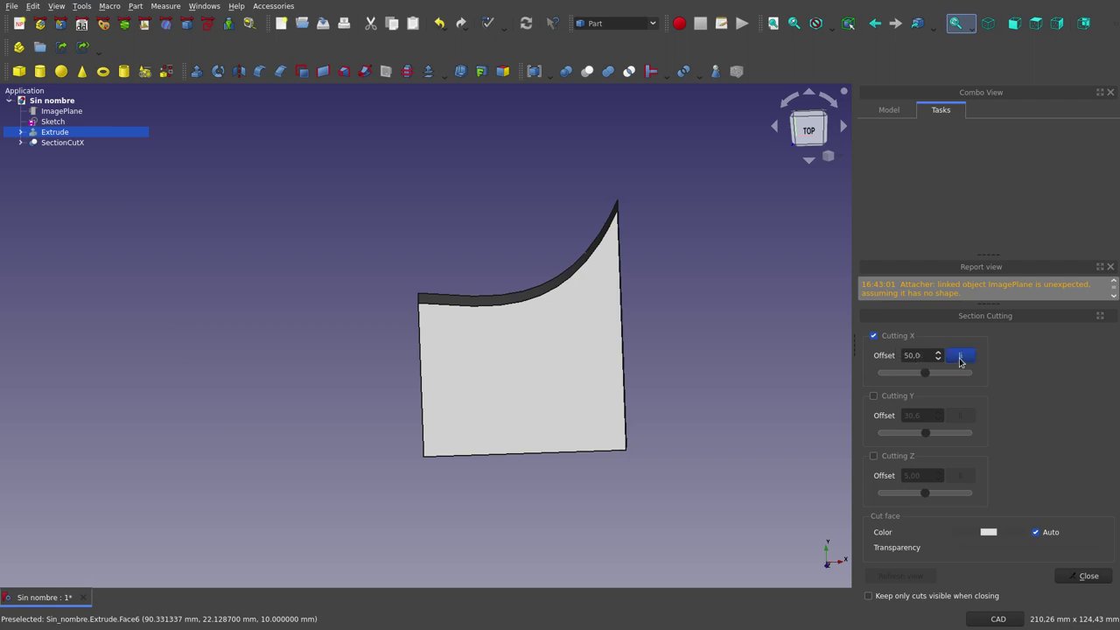
scroll(916, 357, down, 2)
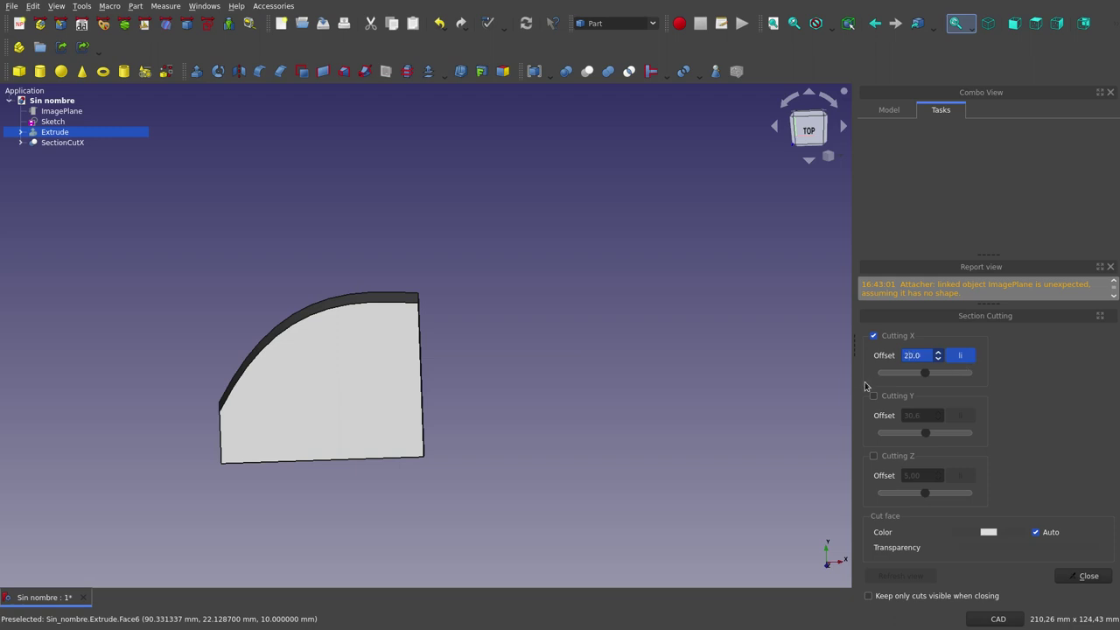
click(835, 453)
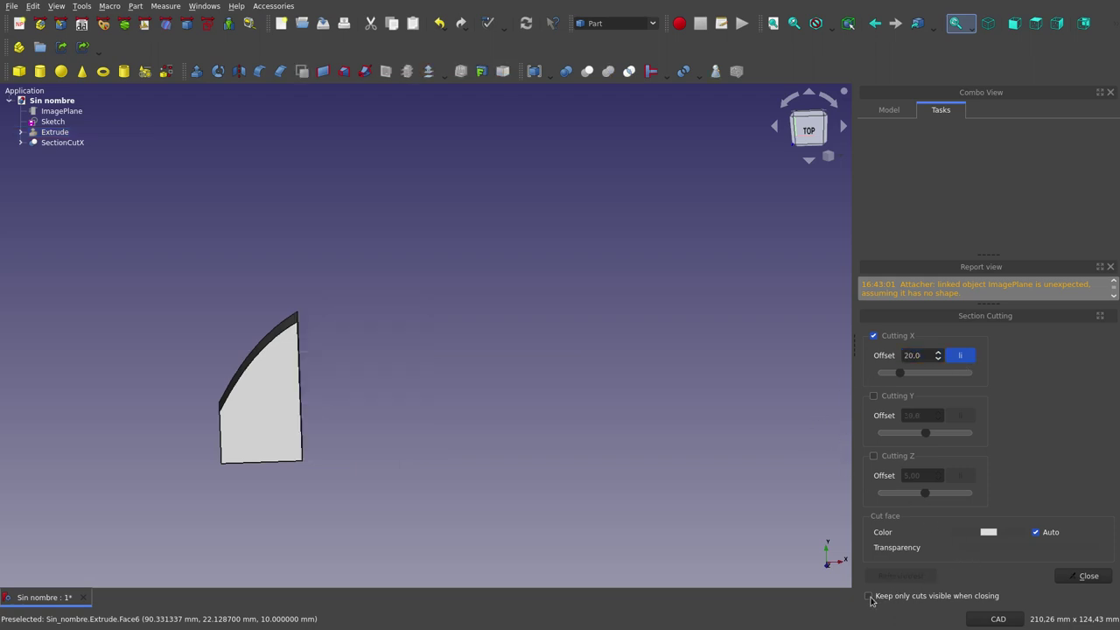
click(1089, 578)
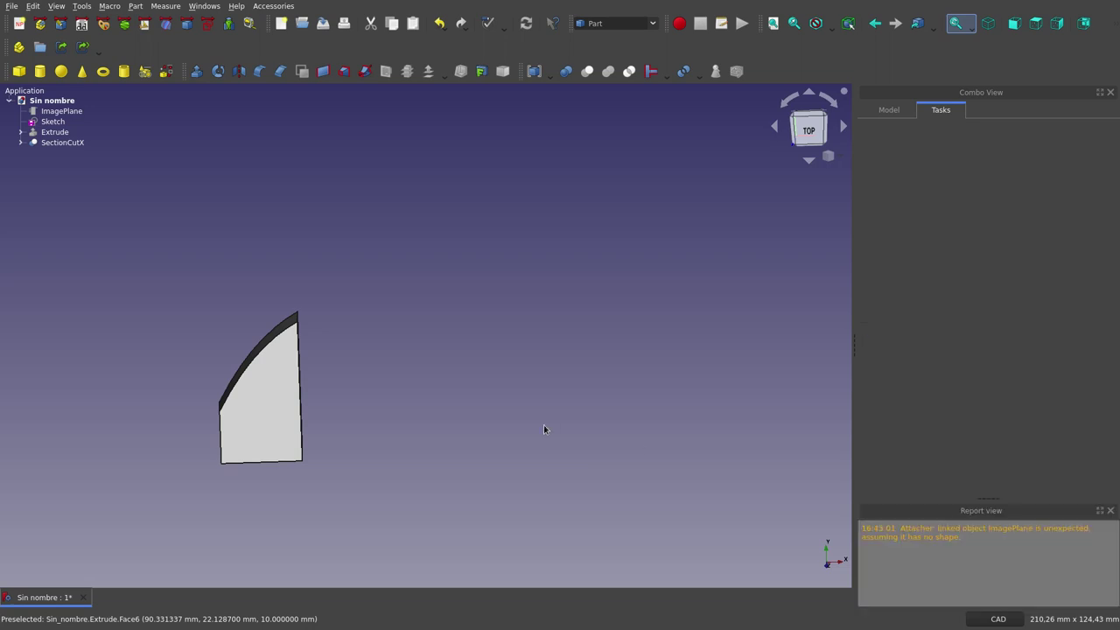
Step: In Sketcher, create Sketch002 attached to the original Sketch with ObjectXY
click(67, 122)
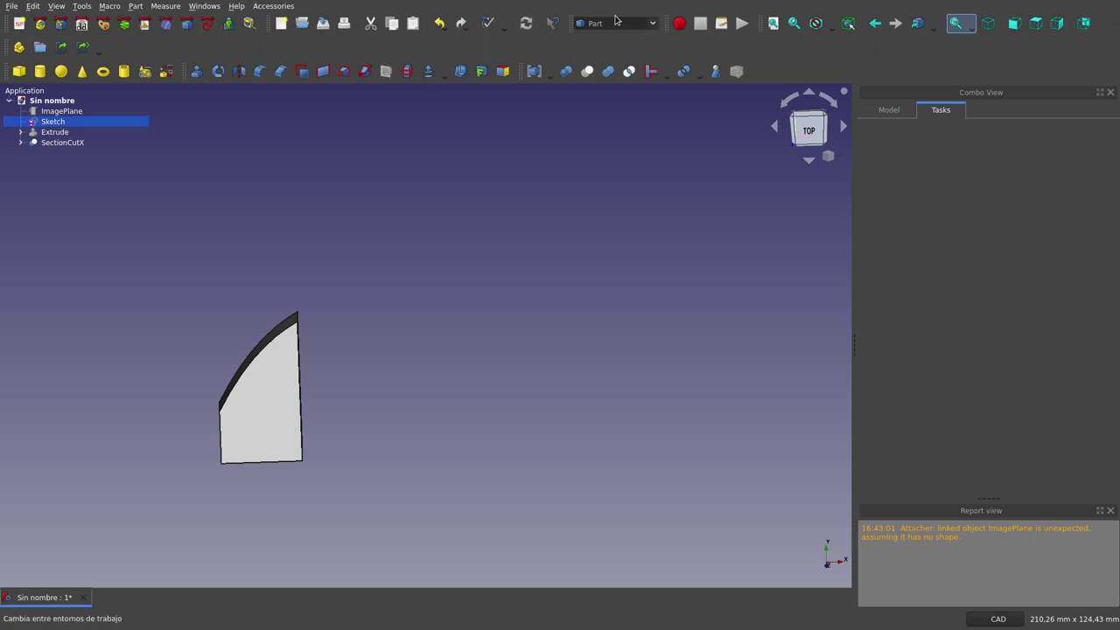
click(209, 24)
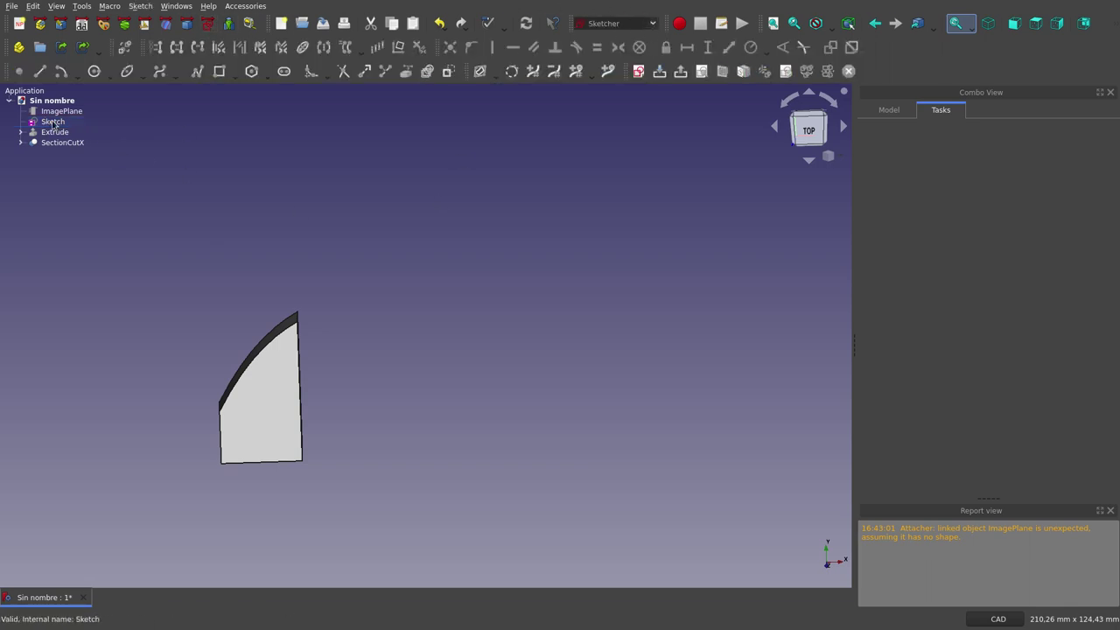
click(637, 72)
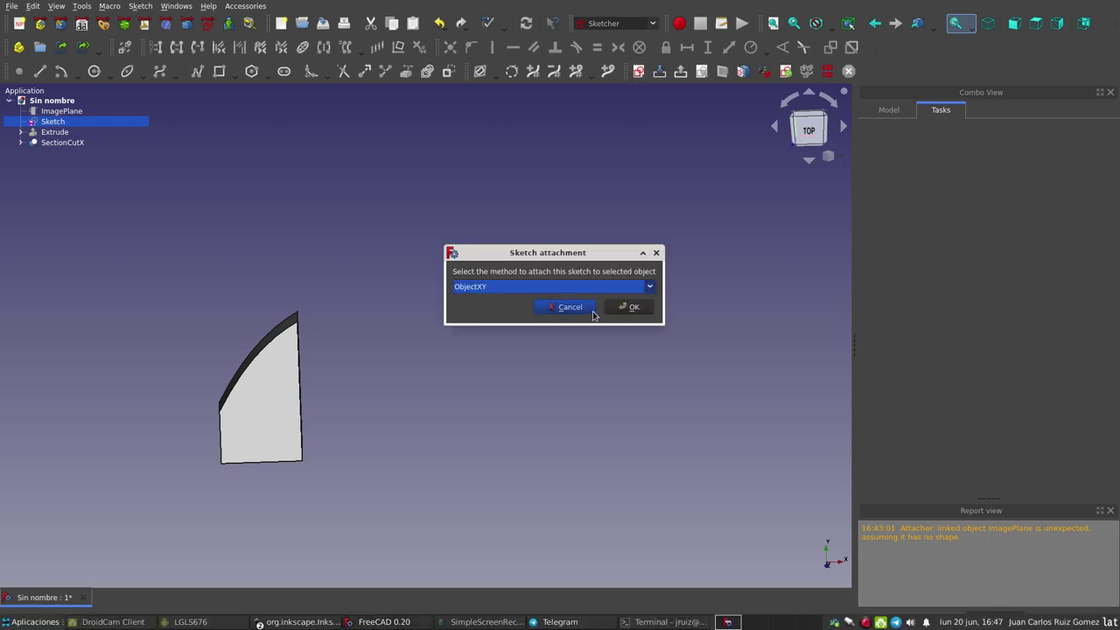
click(635, 310)
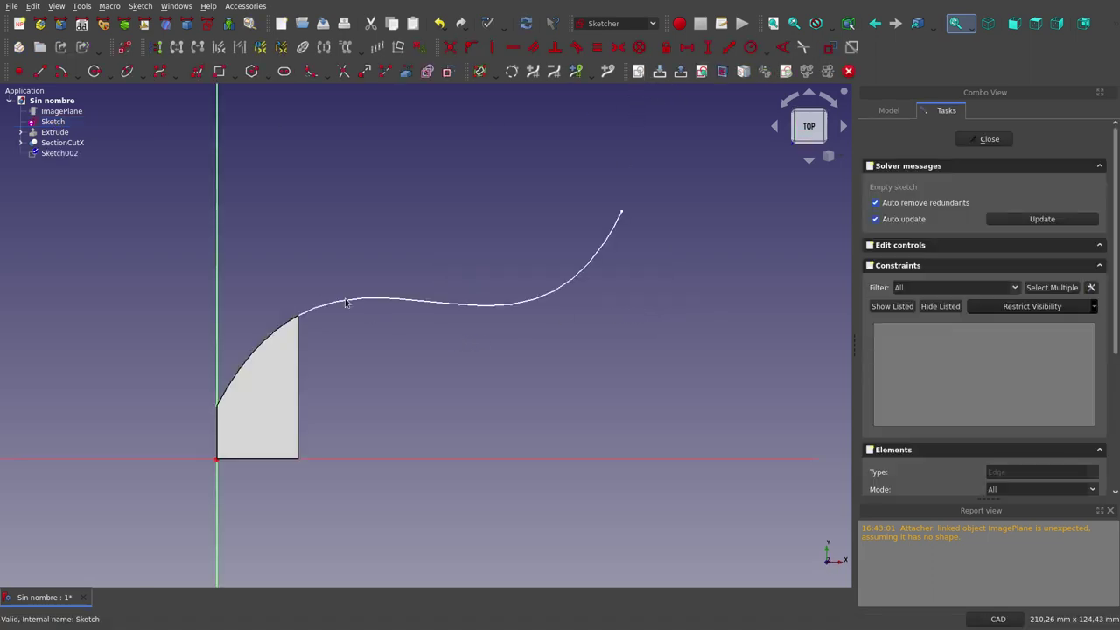
Step: Hide the original Sketch and add SectionCutX's curved top edge as external geometry
click(71, 123)
key(space)
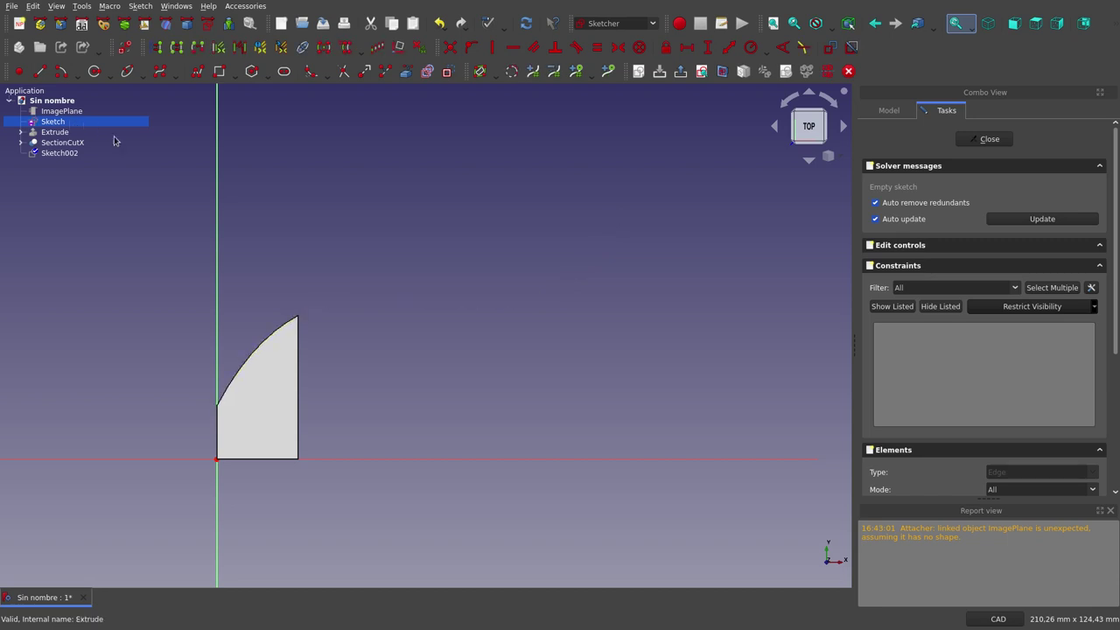
mouse_move(277, 226)
middle_down()
mouse_move(310, 268)
mouse_move(293, 237)
middle_up()
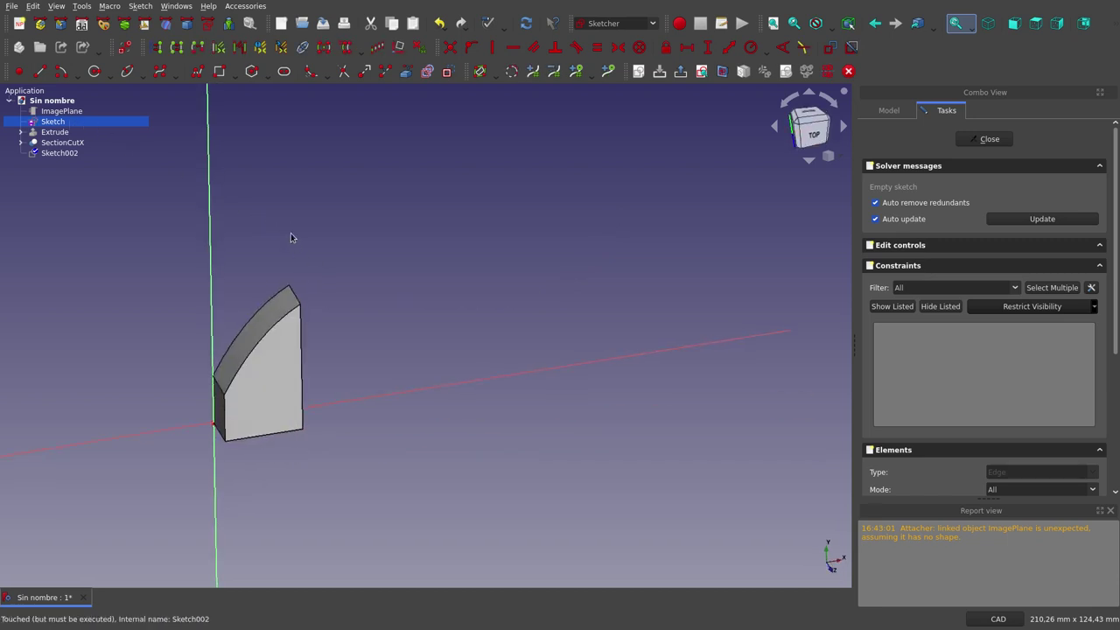
click(406, 70)
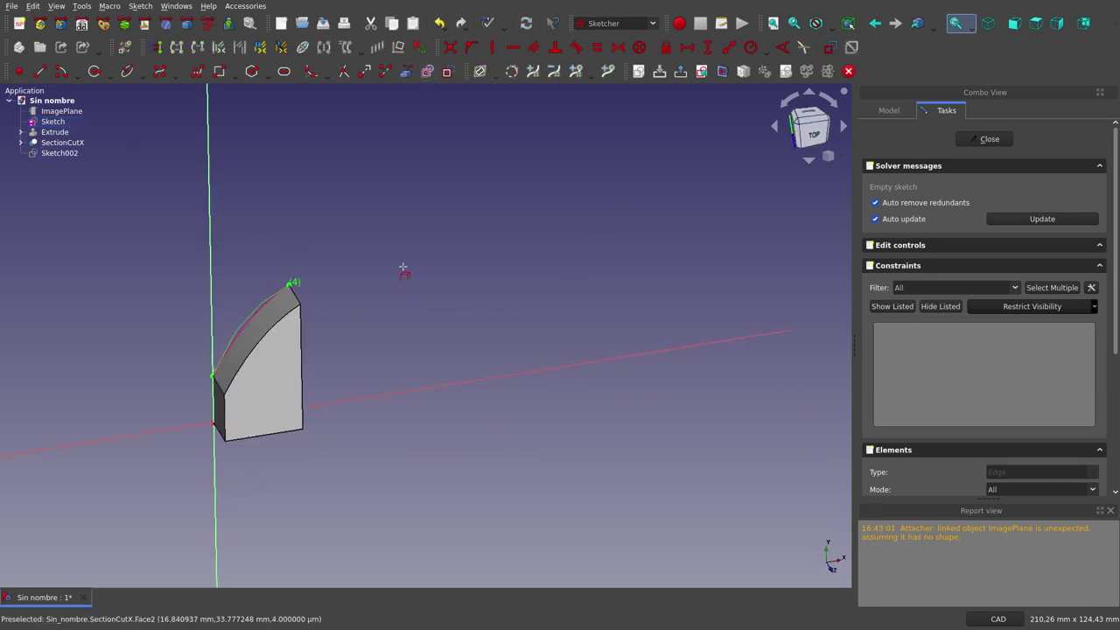
click(70, 132)
click(72, 142)
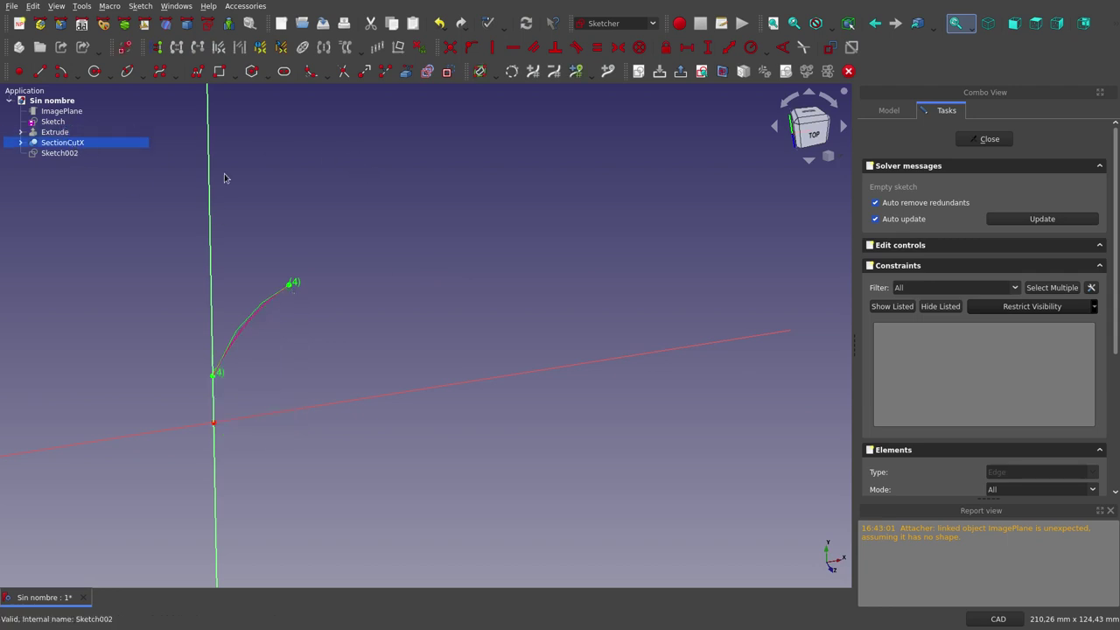
Step: In top view, draw a construction line tangent to the curve's end
click(701, 72)
scroll(279, 385, up, 2)
scroll(279, 385, up, 1)
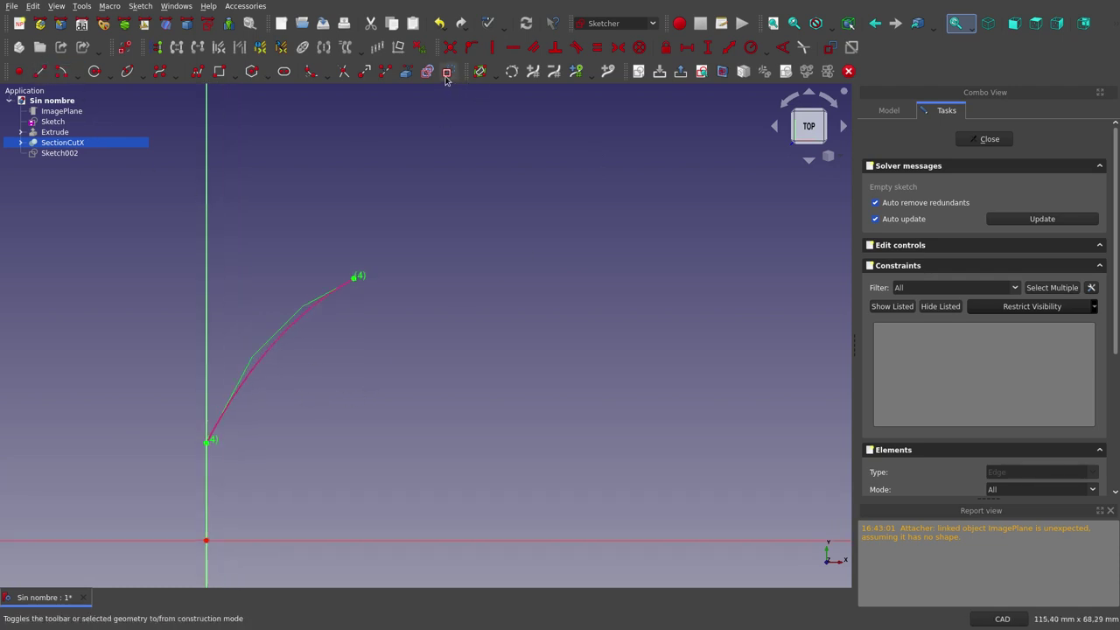
click(40, 72)
click(456, 245)
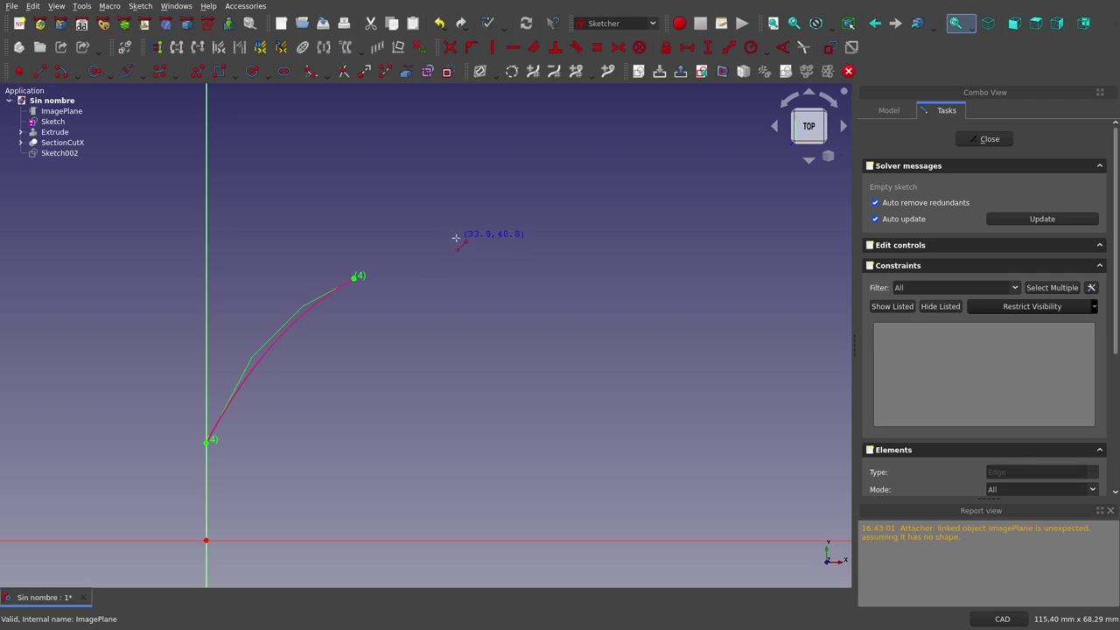
click(389, 270)
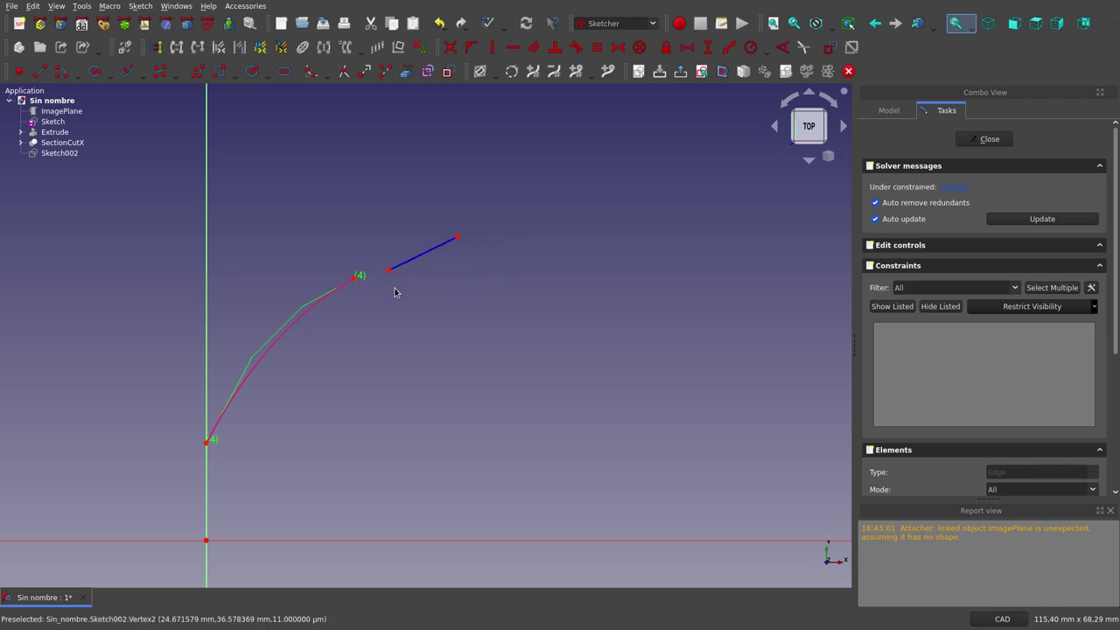
click(388, 271)
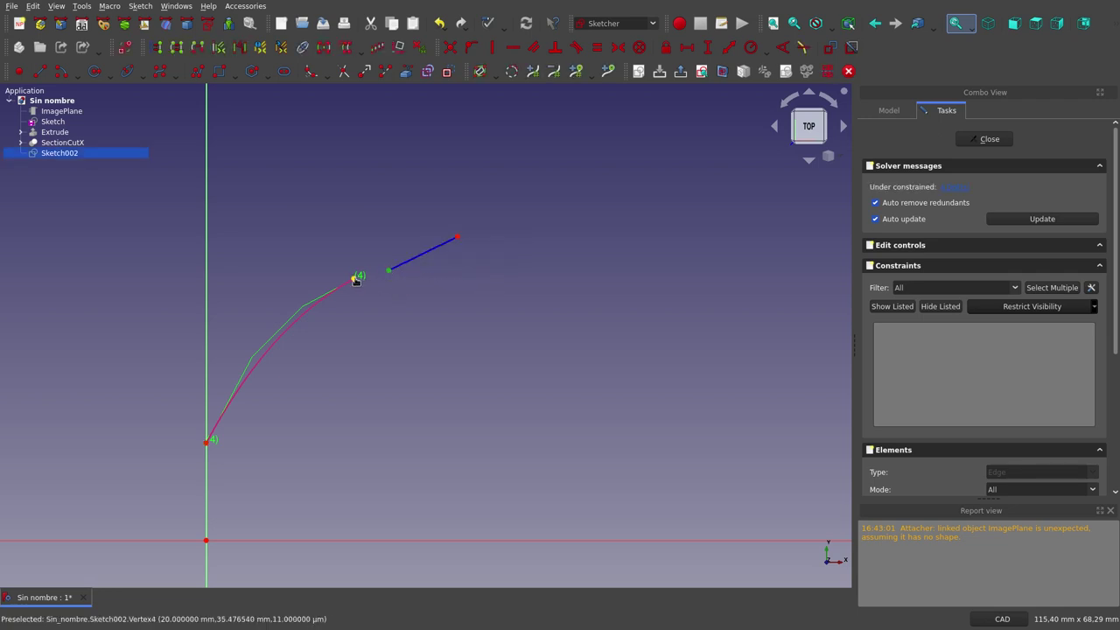
click(577, 48)
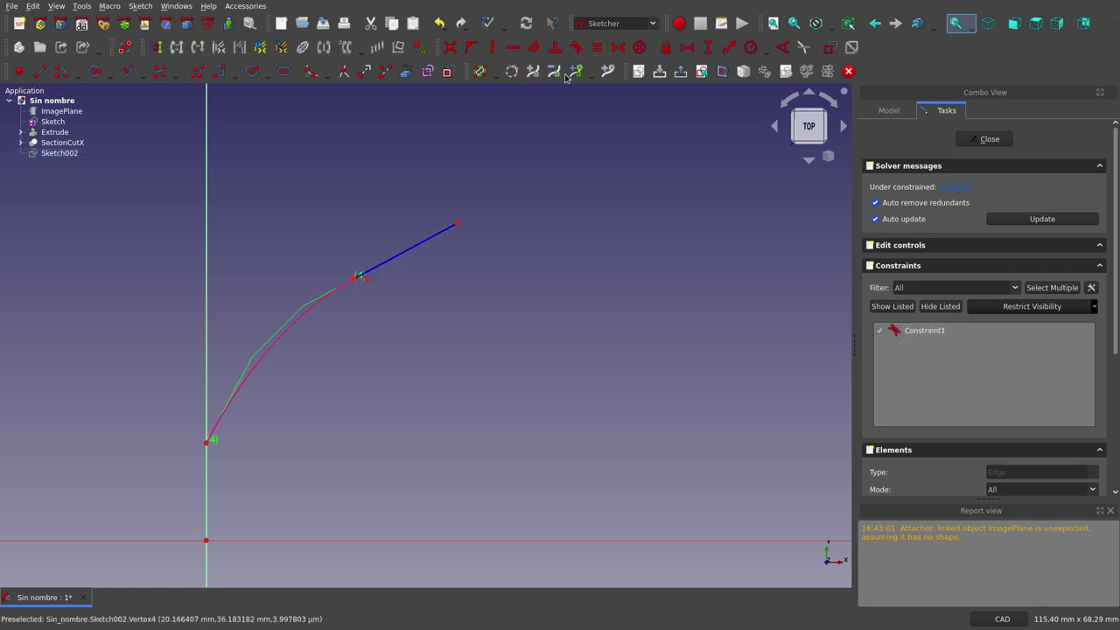
drag(503, 204, 462, 223)
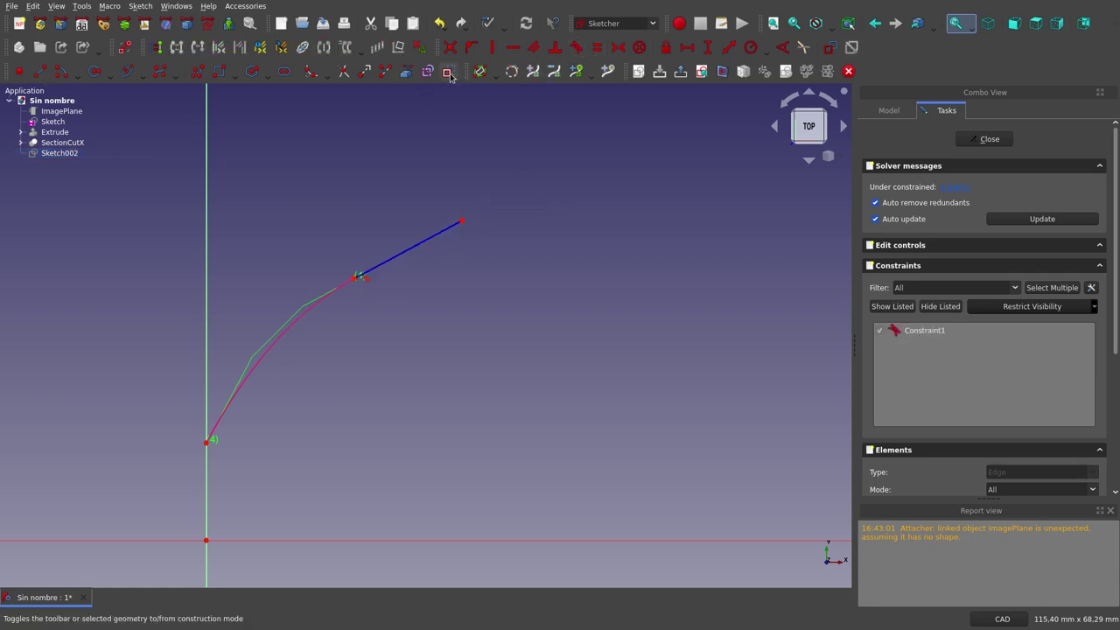
Step: Draw a regular line along it, made symmetric about the curve's end point
click(40, 70)
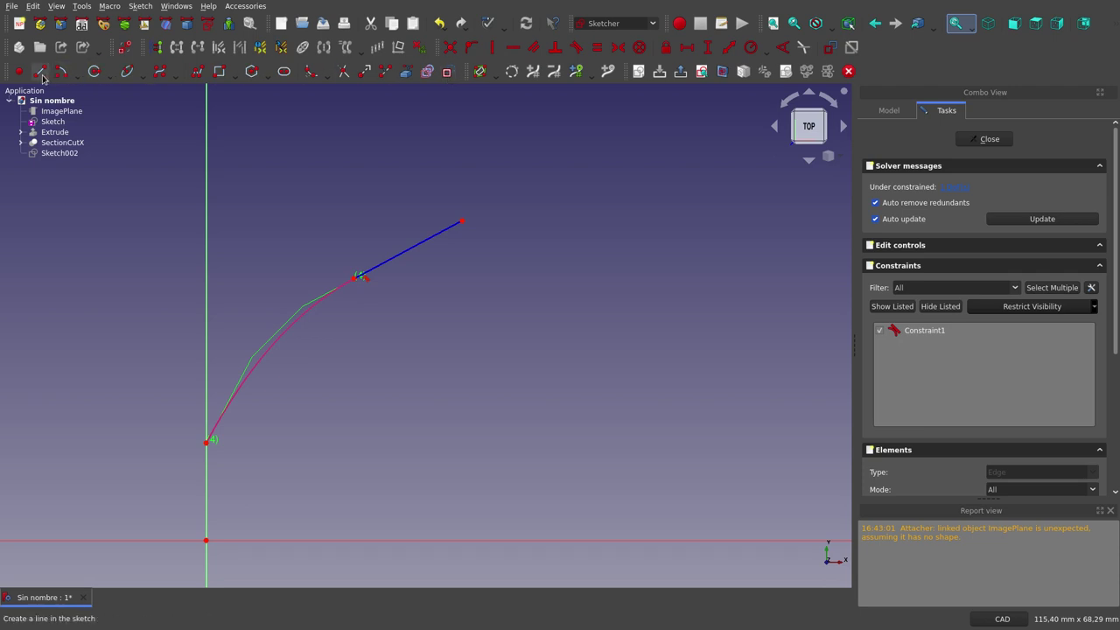
click(462, 221)
click(263, 289)
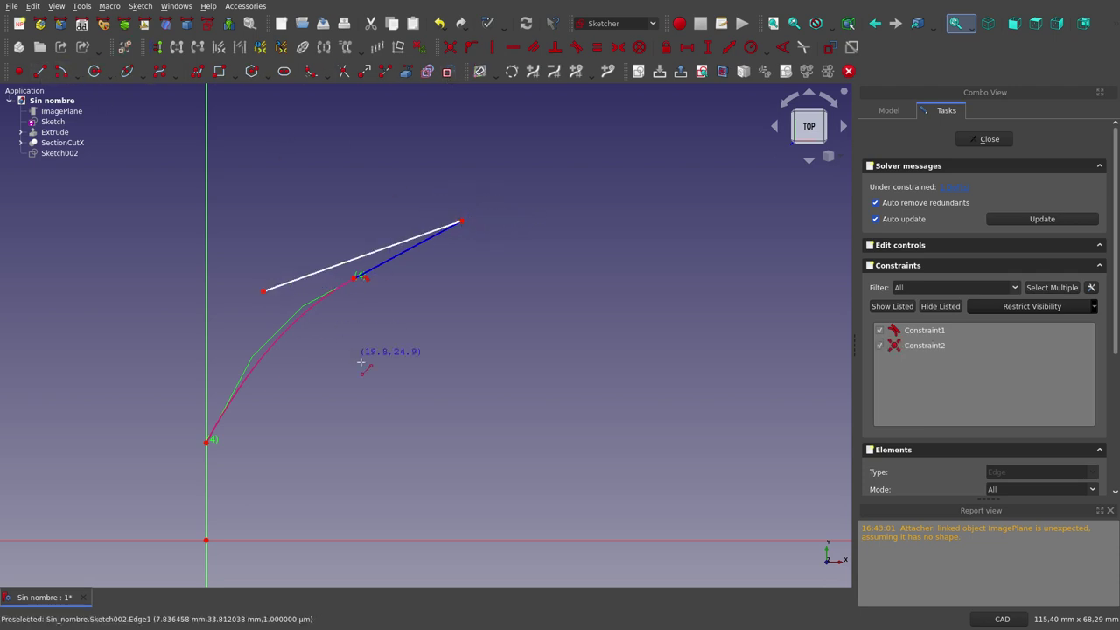
click(263, 291)
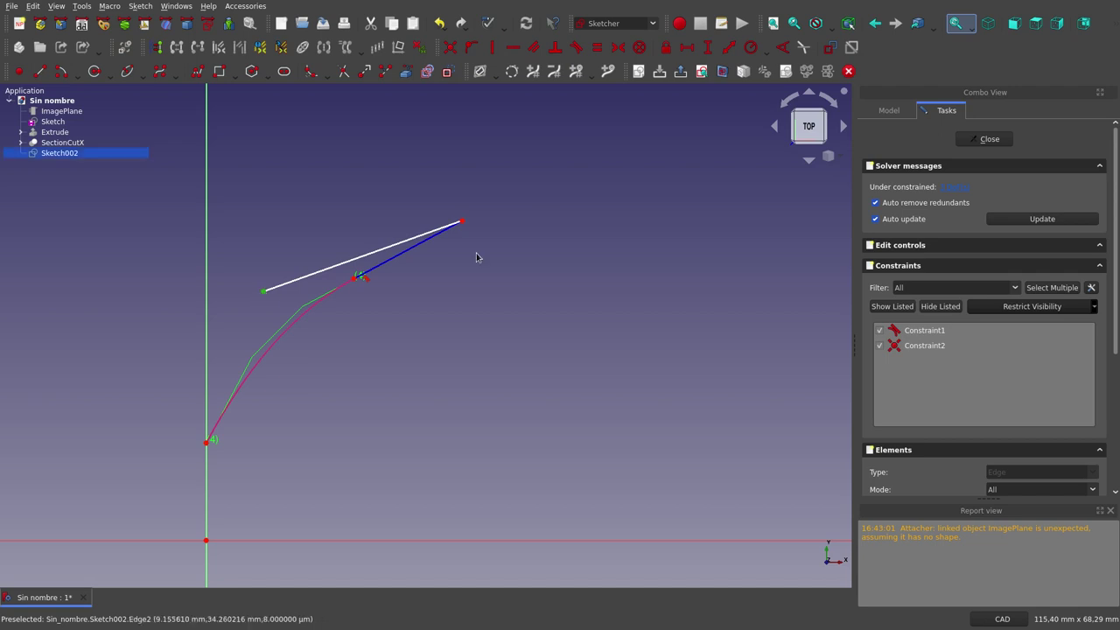
click(462, 222)
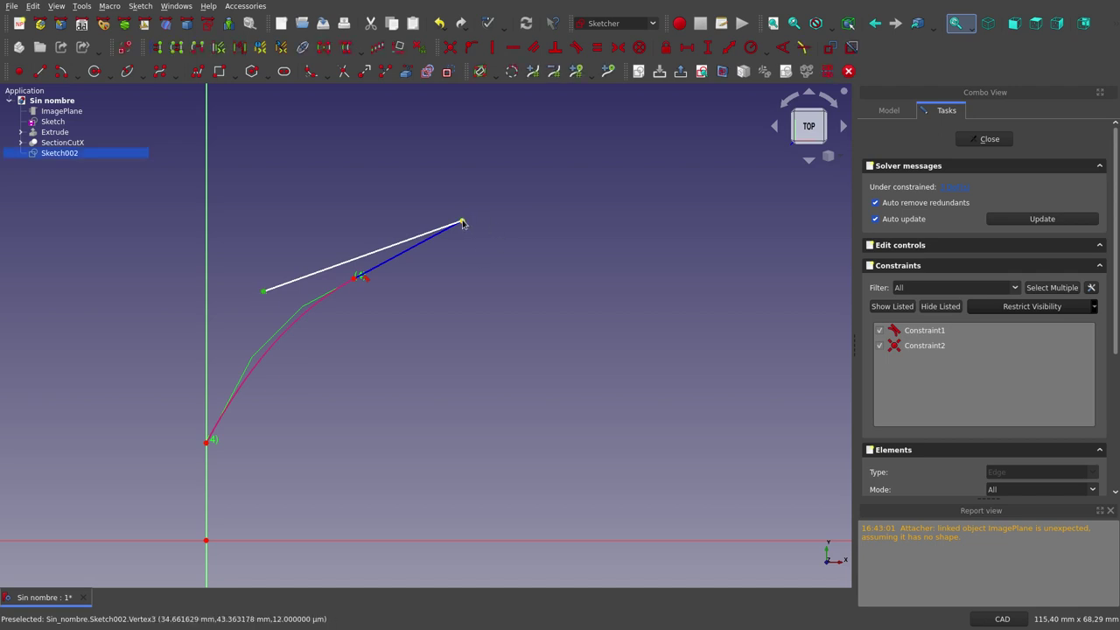
click(353, 280)
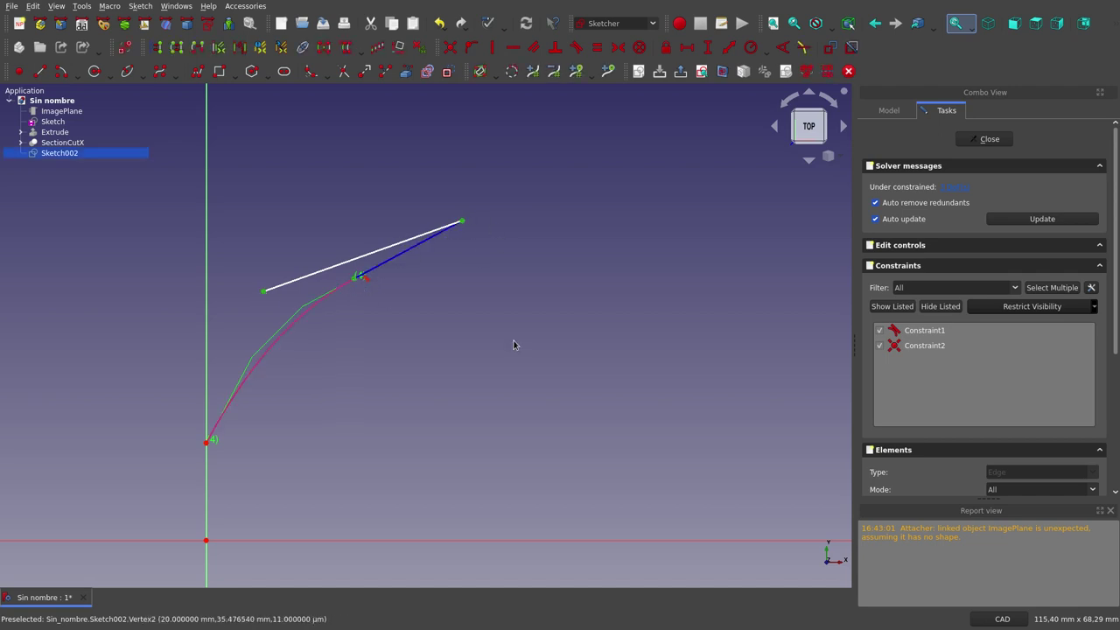
click(624, 55)
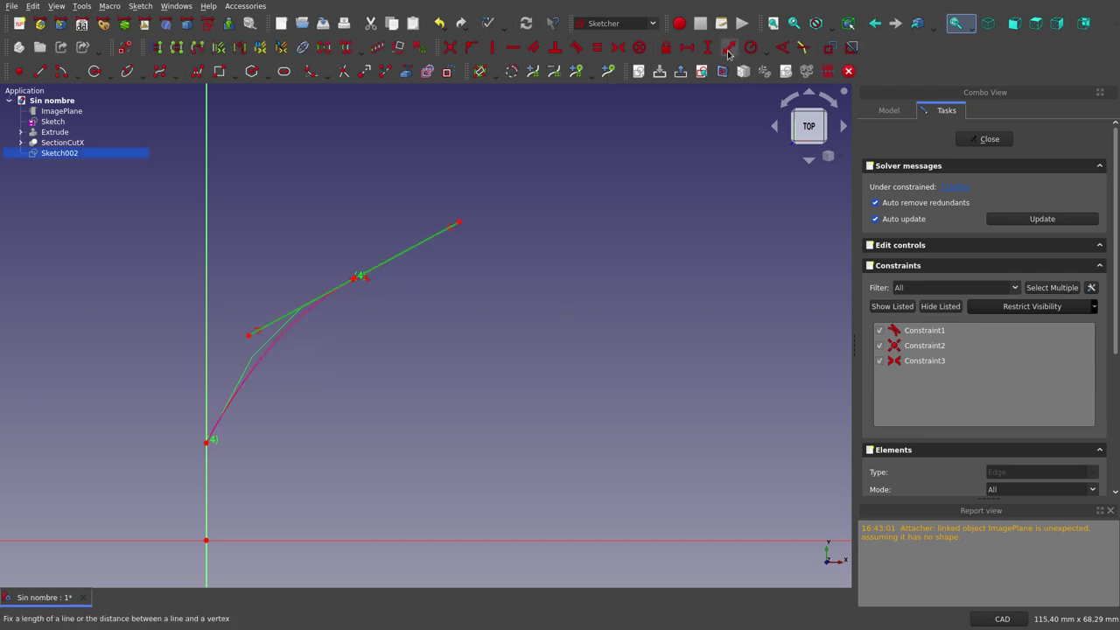
Step: Constrain the tangent line's length to 50 mm
click(727, 54)
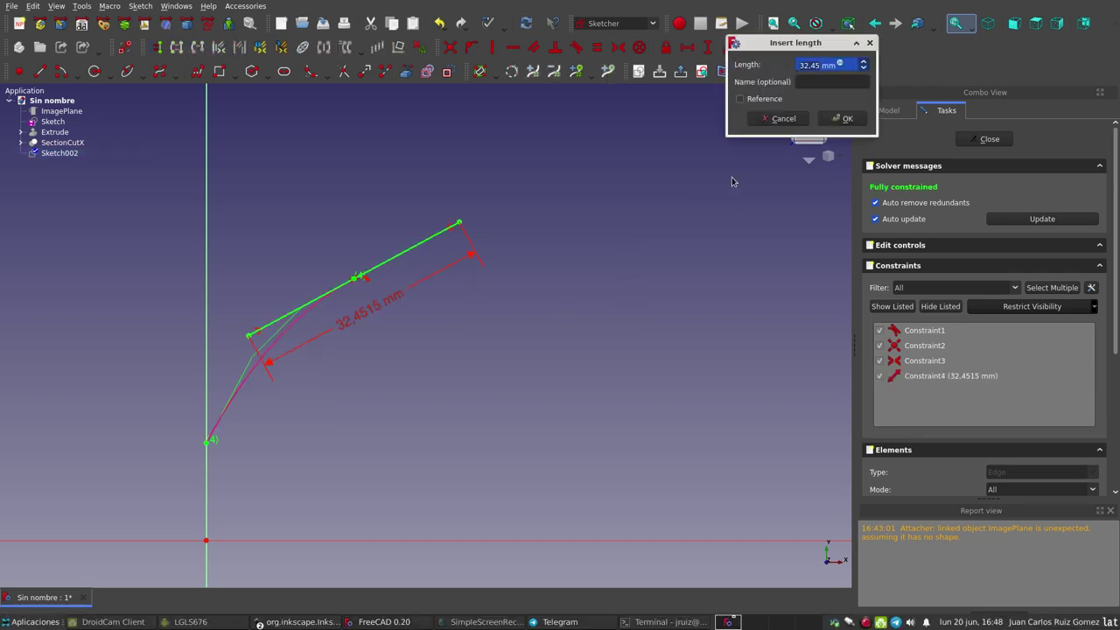
text(5)
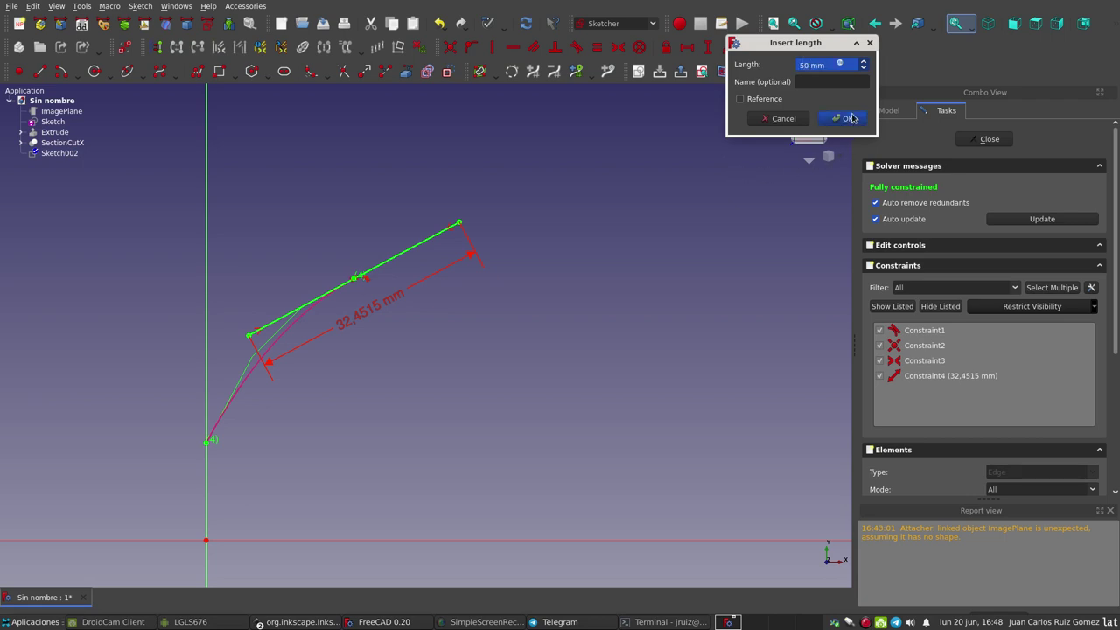
click(847, 119)
scroll(602, 312, down, 1)
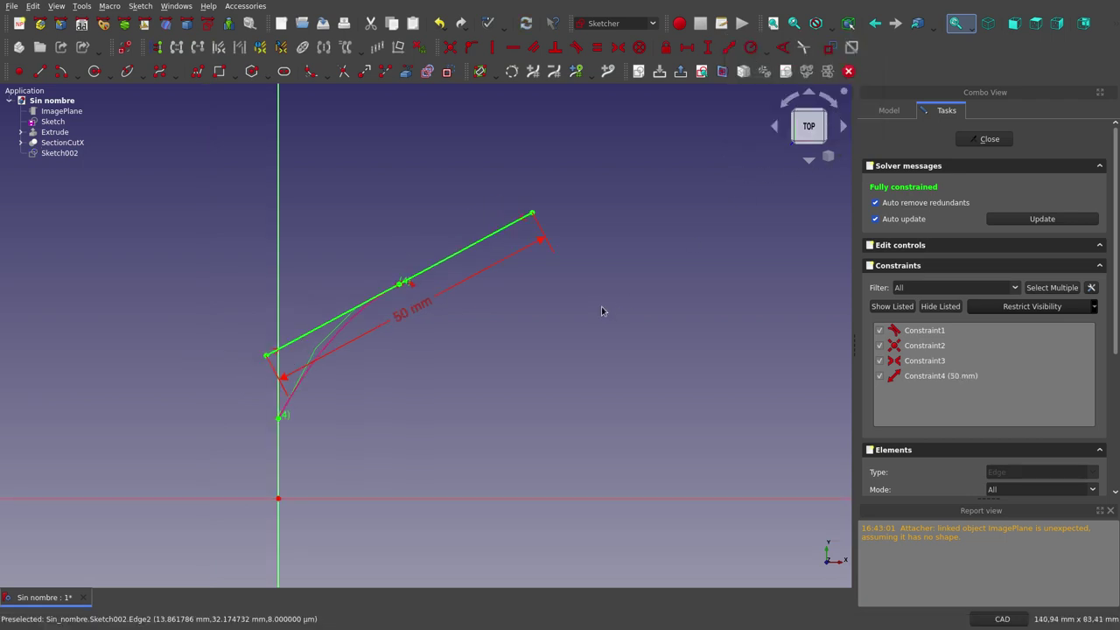
Step: Carbon-copy the original Sketch's B-spline into Sketch002 and close the sketch
click(66, 122)
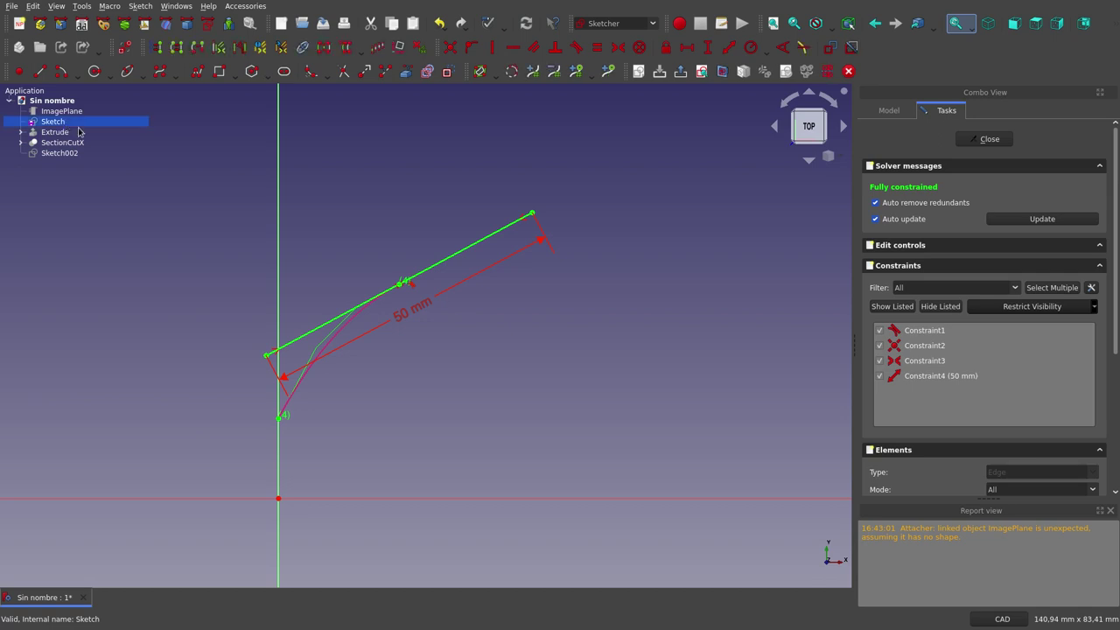
key(space)
click(592, 350)
scroll(395, 363, down, 2)
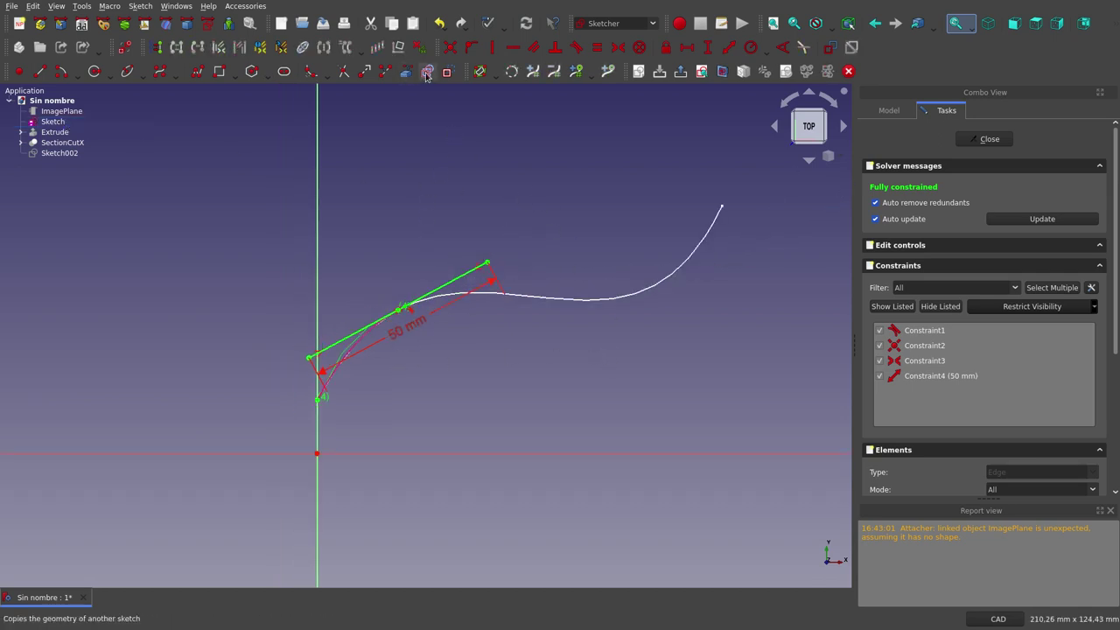
click(605, 298)
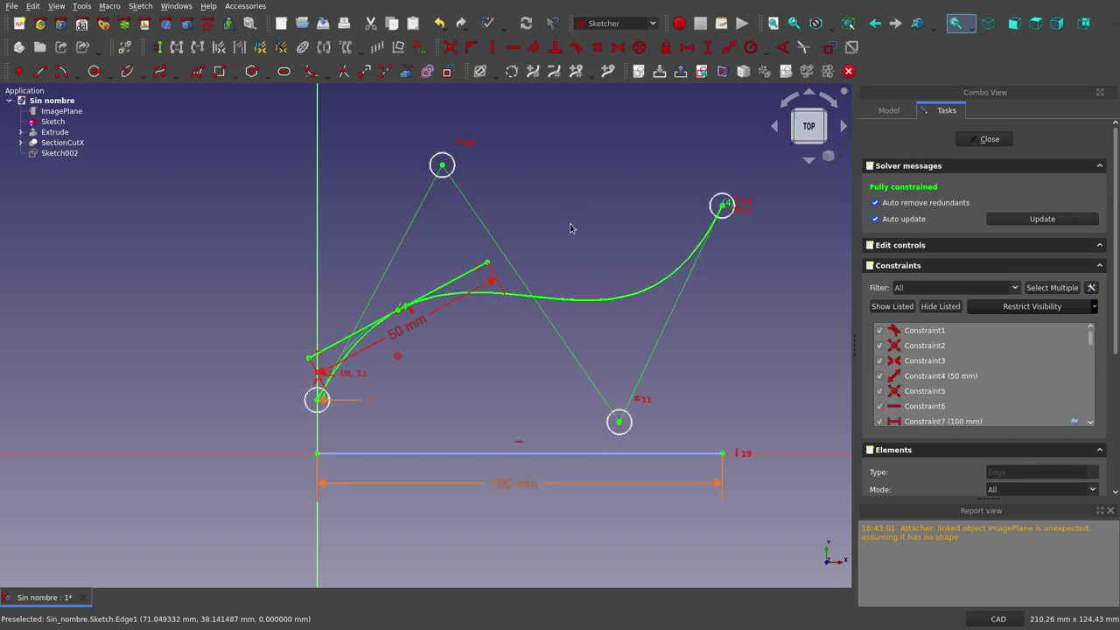
click(965, 142)
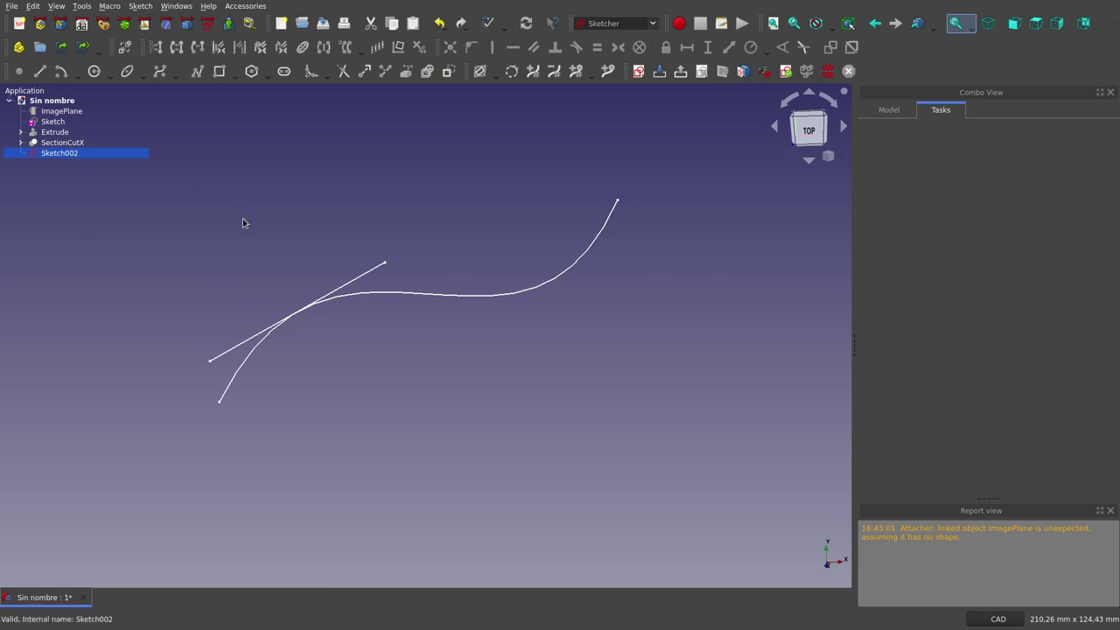
Step: Select SectionCutBoxX inside the expanded SectionCutX and show its properties
scroll(393, 272, up, 2)
scroll(393, 272, down, 2)
click(39, 142)
click(20, 142)
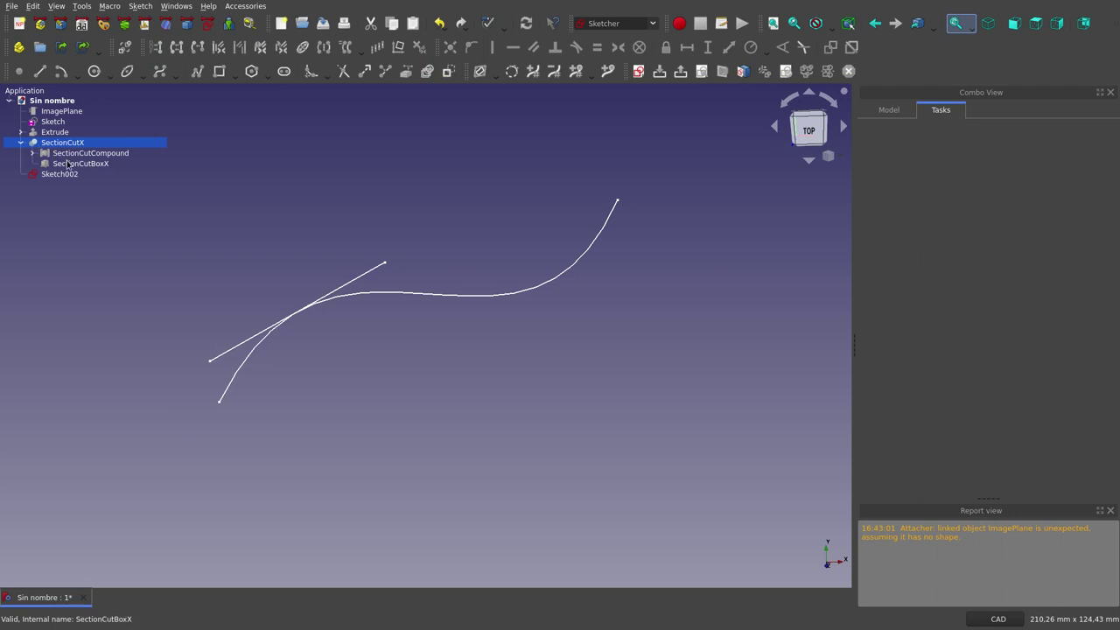
click(70, 164)
click(889, 110)
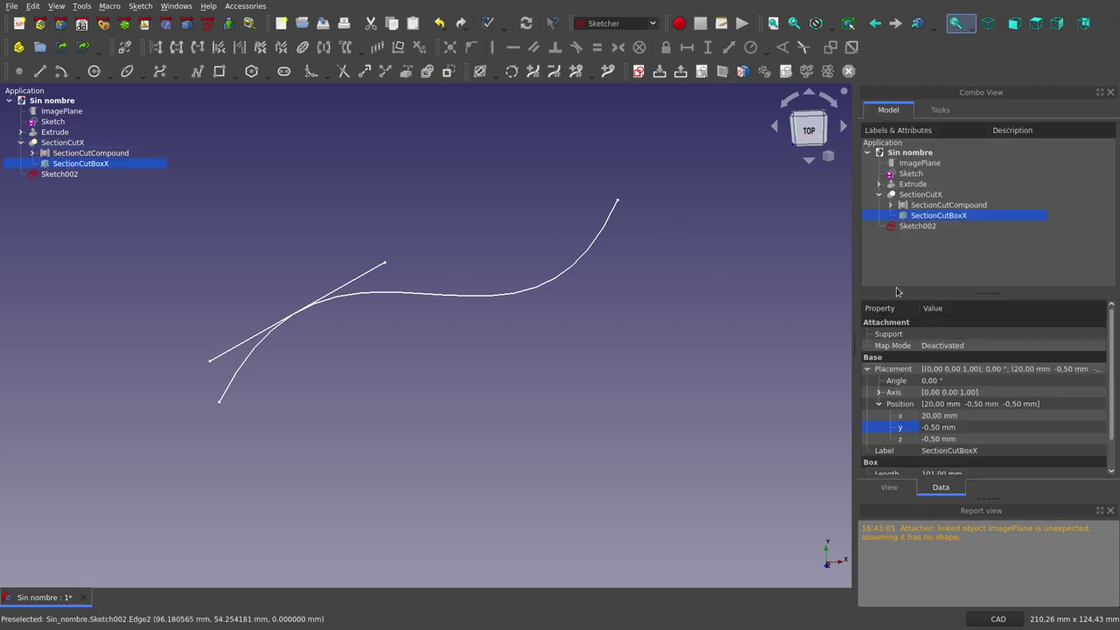
Step: Move SectionCutBoxX's x position to 30 mm, then to 80 mm
click(962, 415)
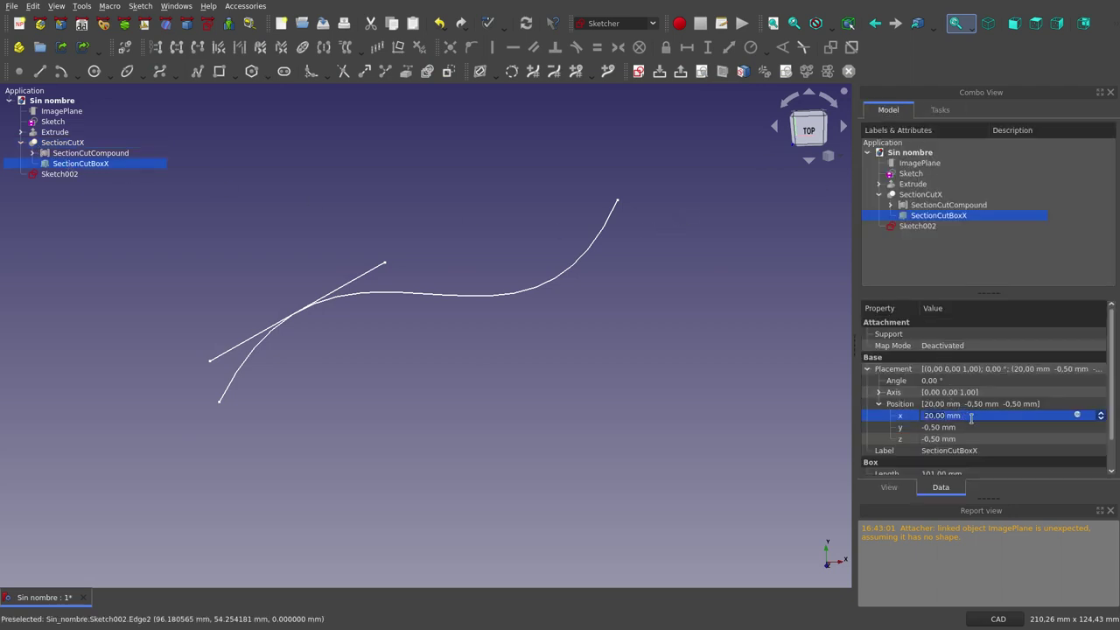
key(BackSpace)
click(980, 426)
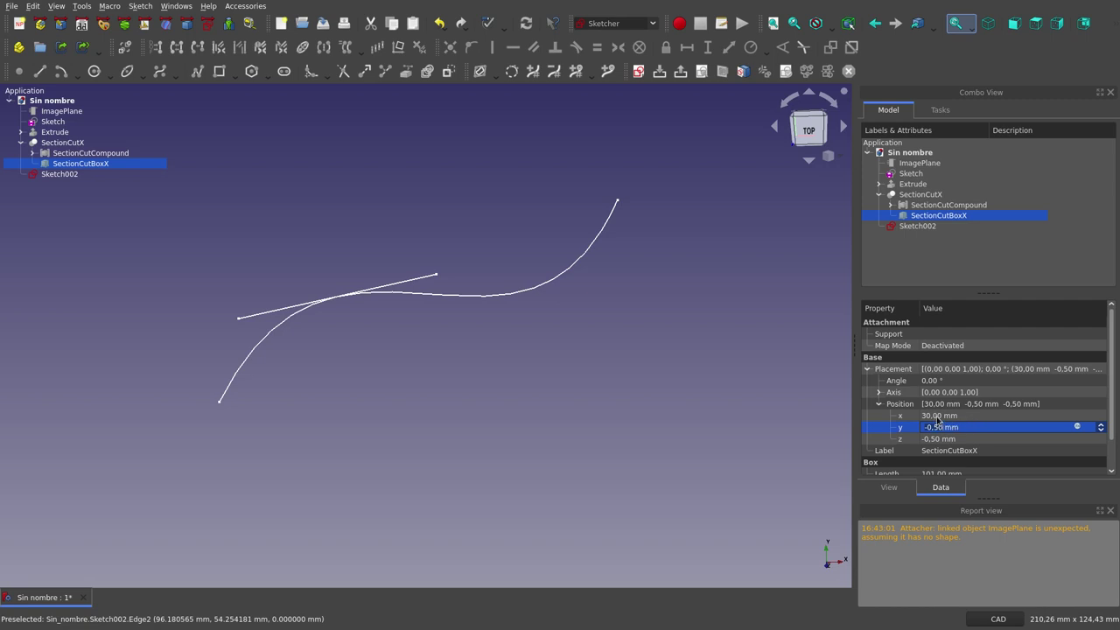
click(941, 416)
text(0)
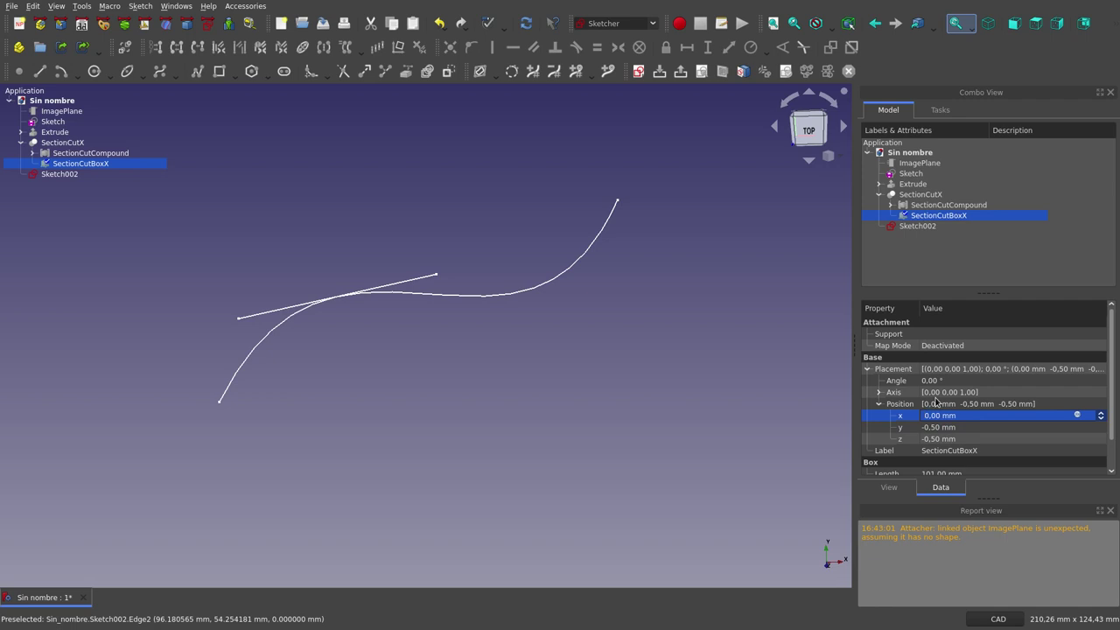
text(80)
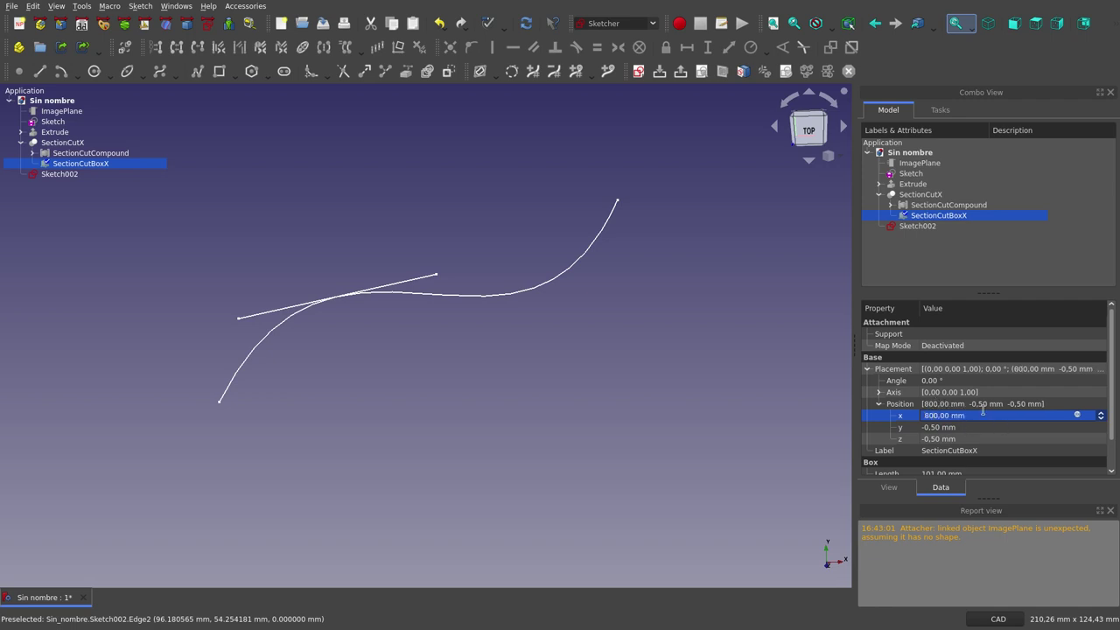
click(978, 427)
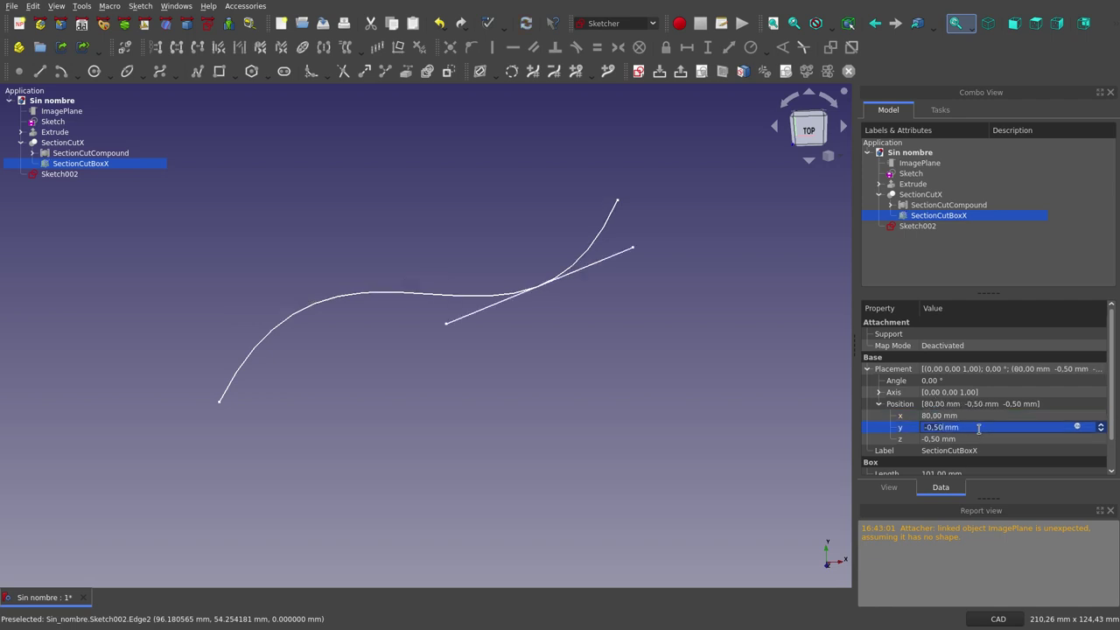
Step: Set SectionCutBoxX's x position to 10 mm
click(963, 416)
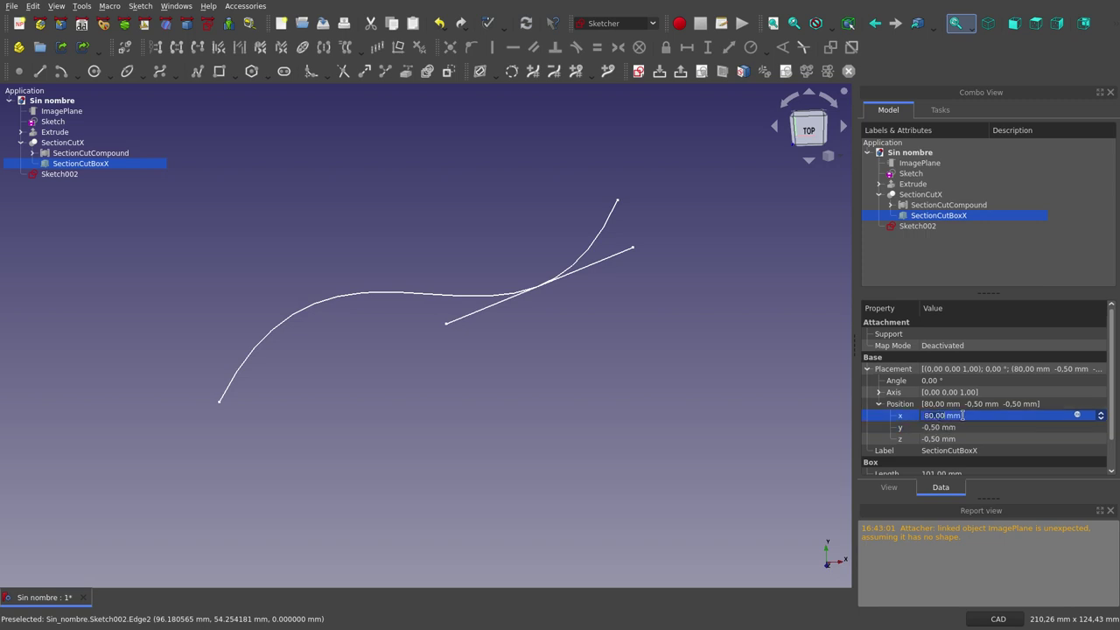
key(BackSpace)
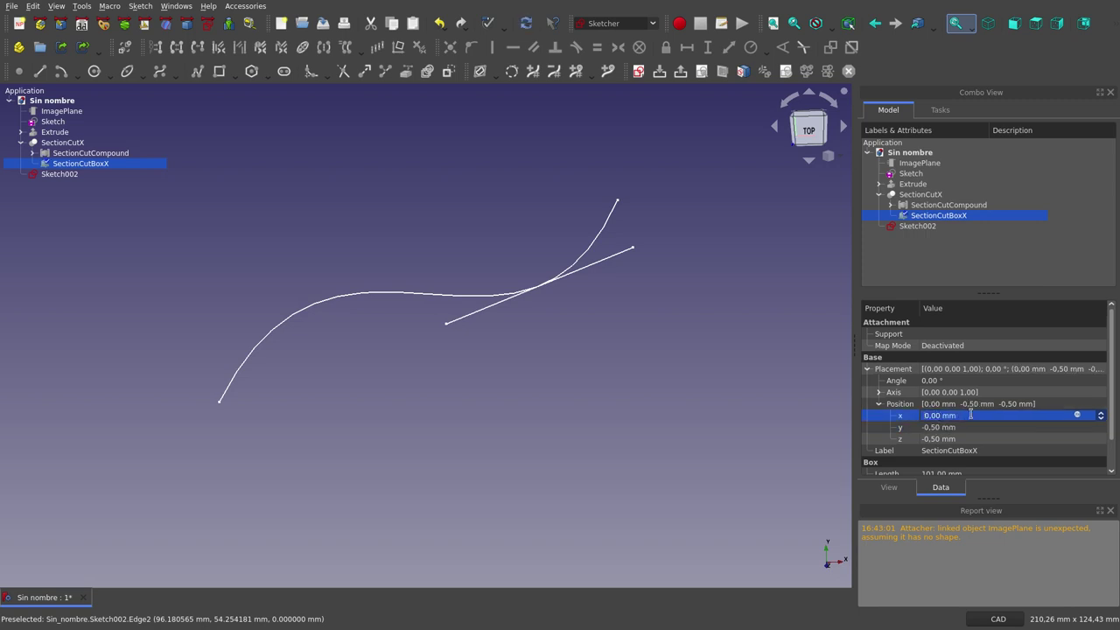
text(1)
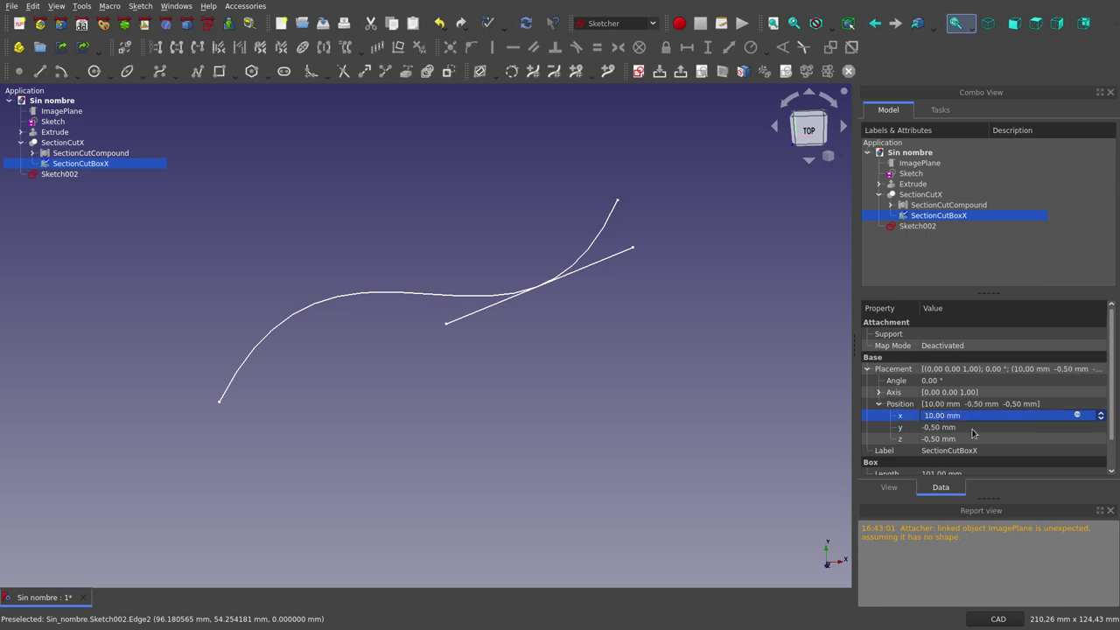
key(Return)
click(675, 428)
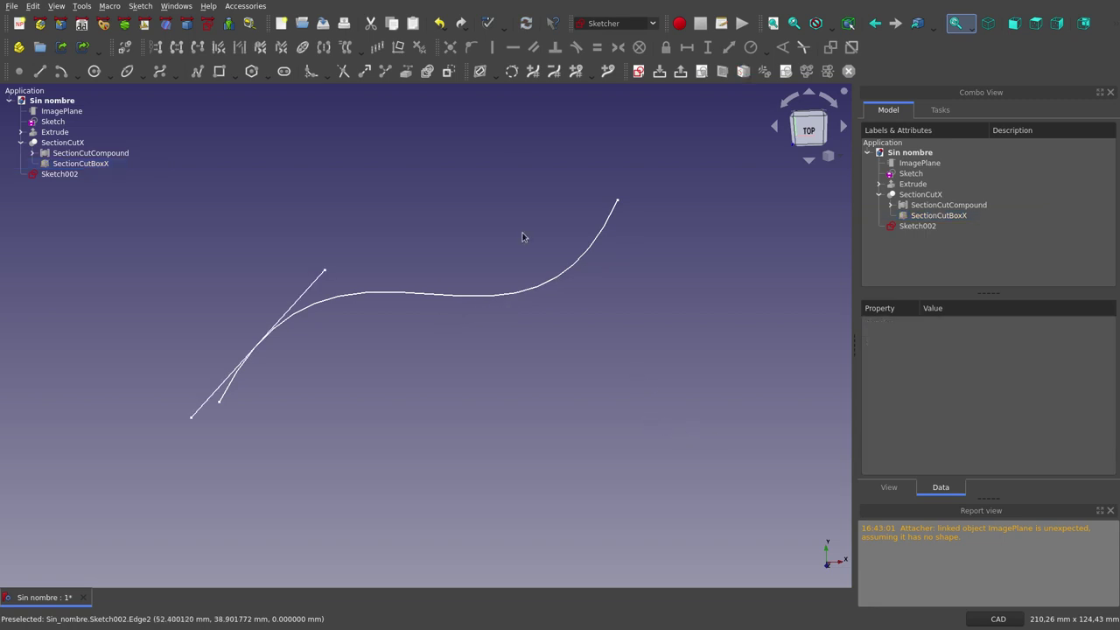
click(76, 112)
key(space)
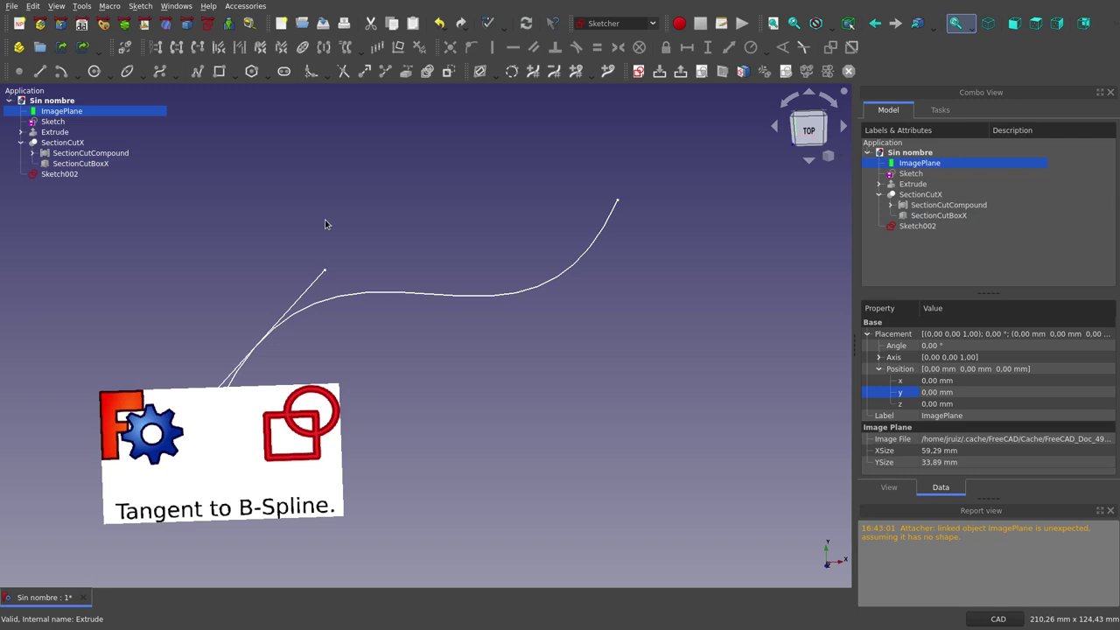
key(space)
click(1035, 23)
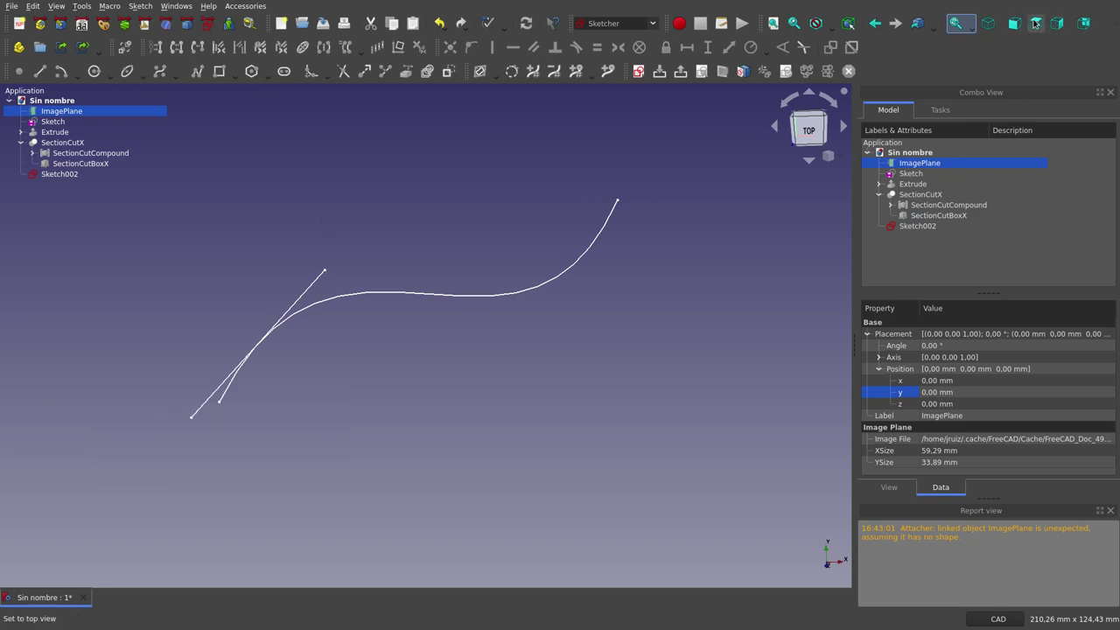
key(space)
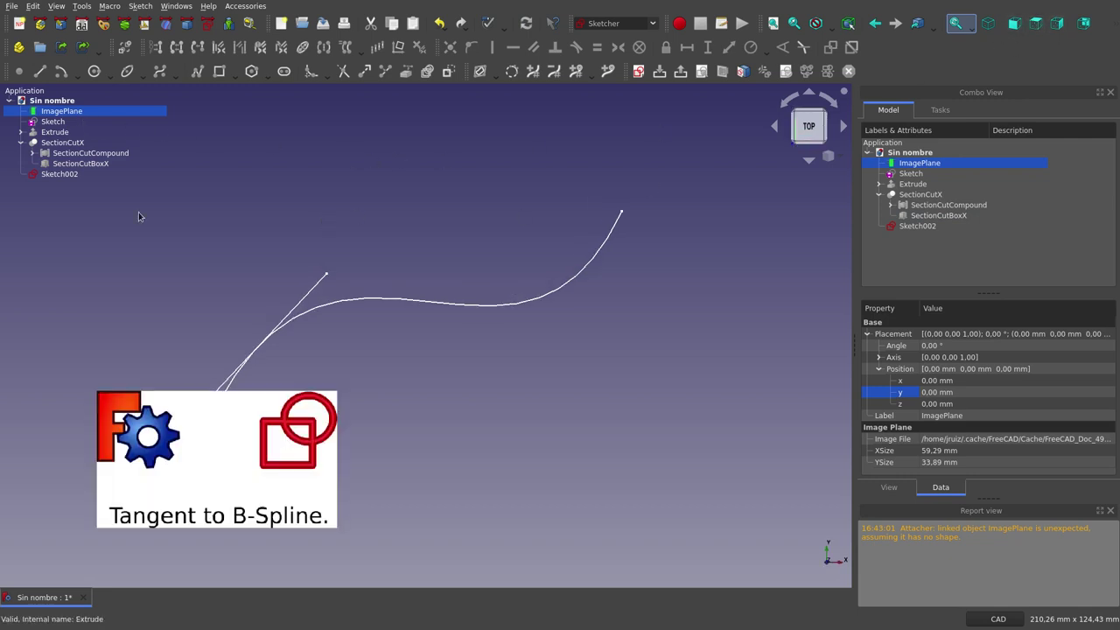
key(space)
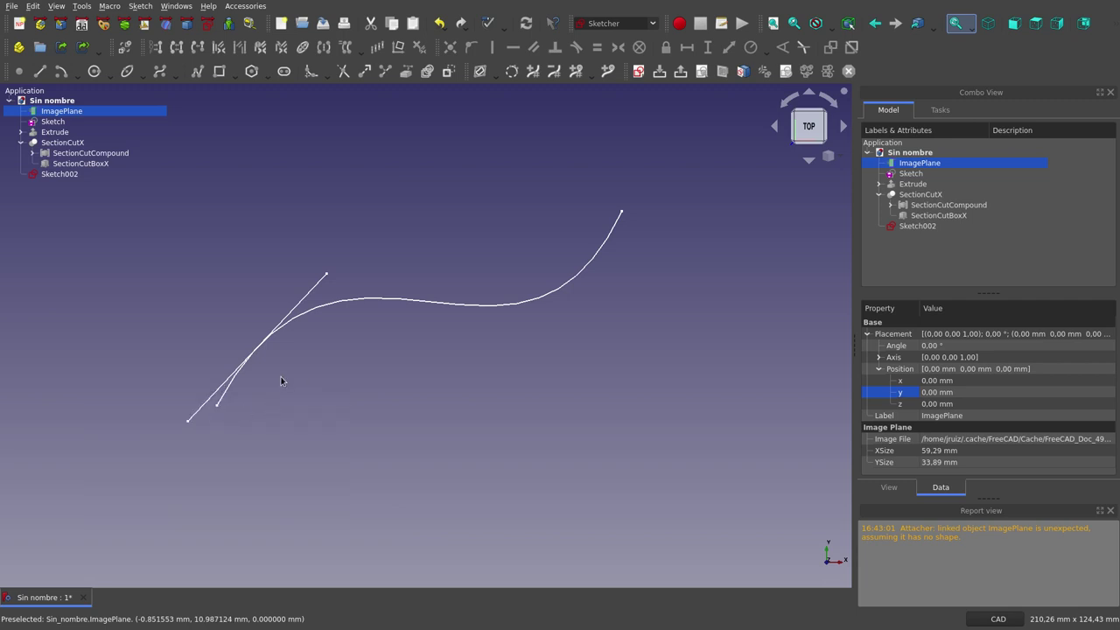